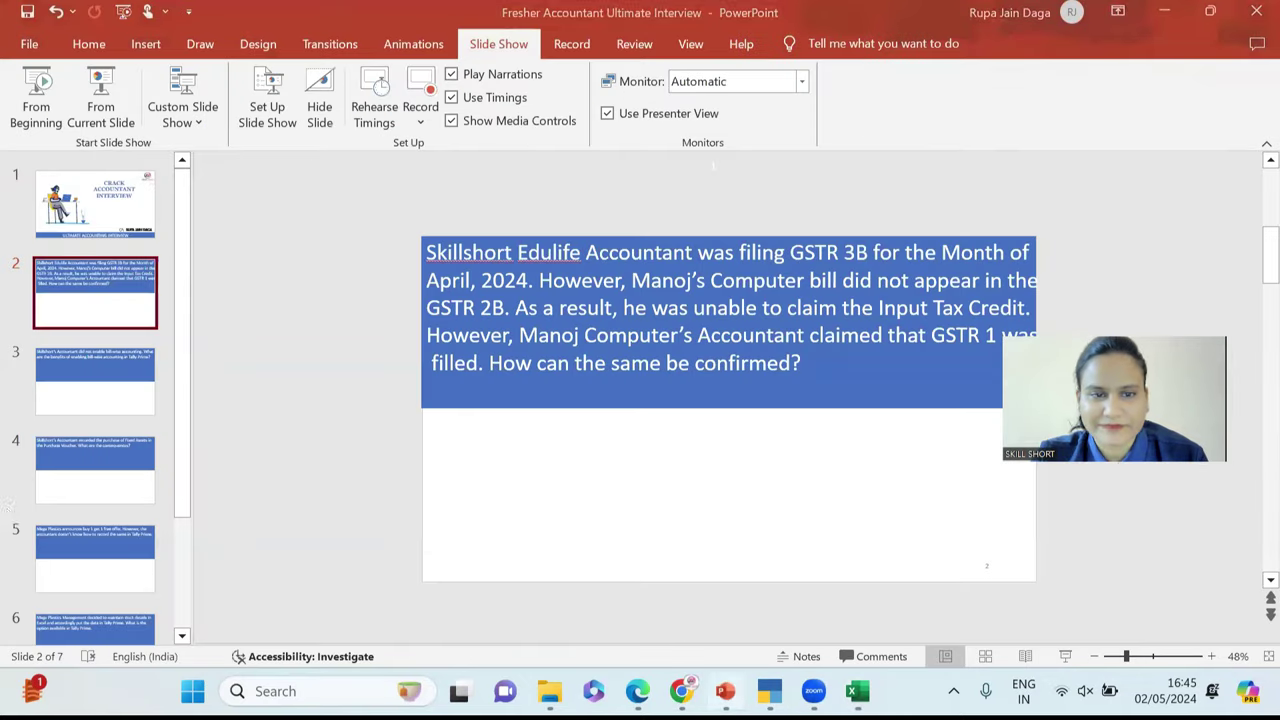
Present slide 3, the bill-wise accounting question, as a slide show from the current slide, and exit the show.
left_click(66, 391)
left_click(100, 105)
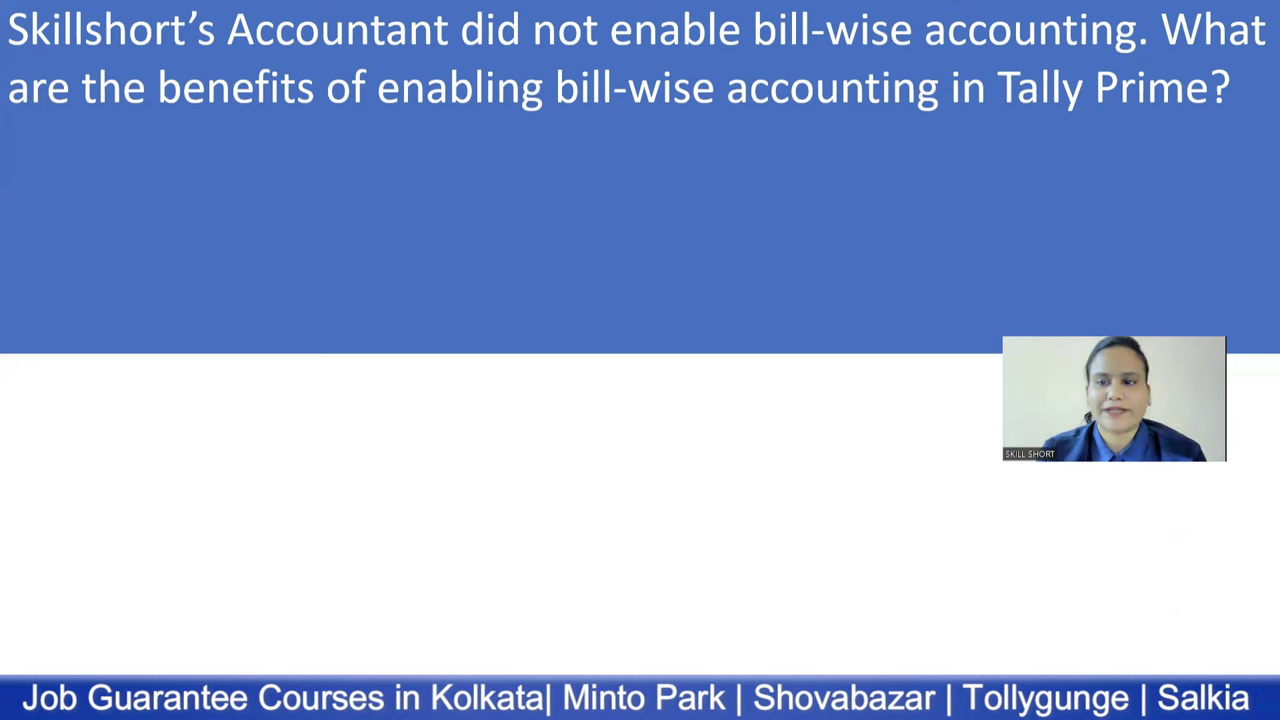
key("Escape")
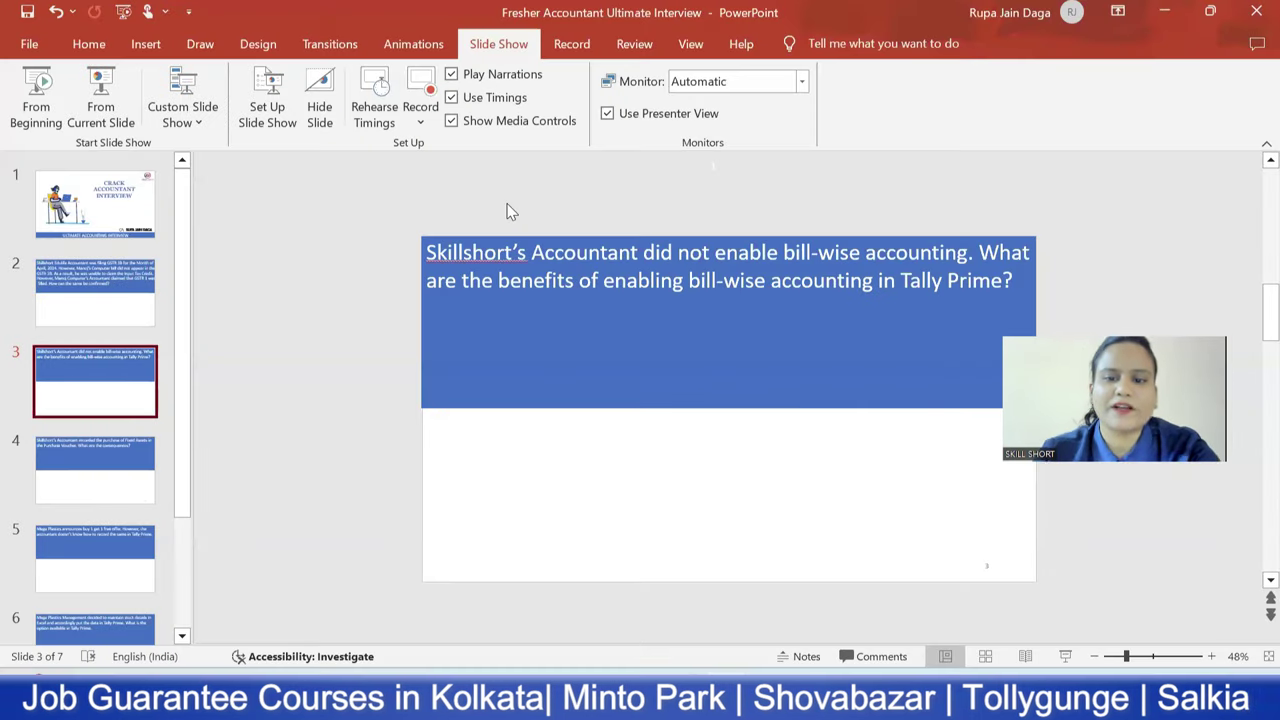
Switch to TallyPrime and open the company features of MAHARAJA GRANITE.
key("alt+Tab")
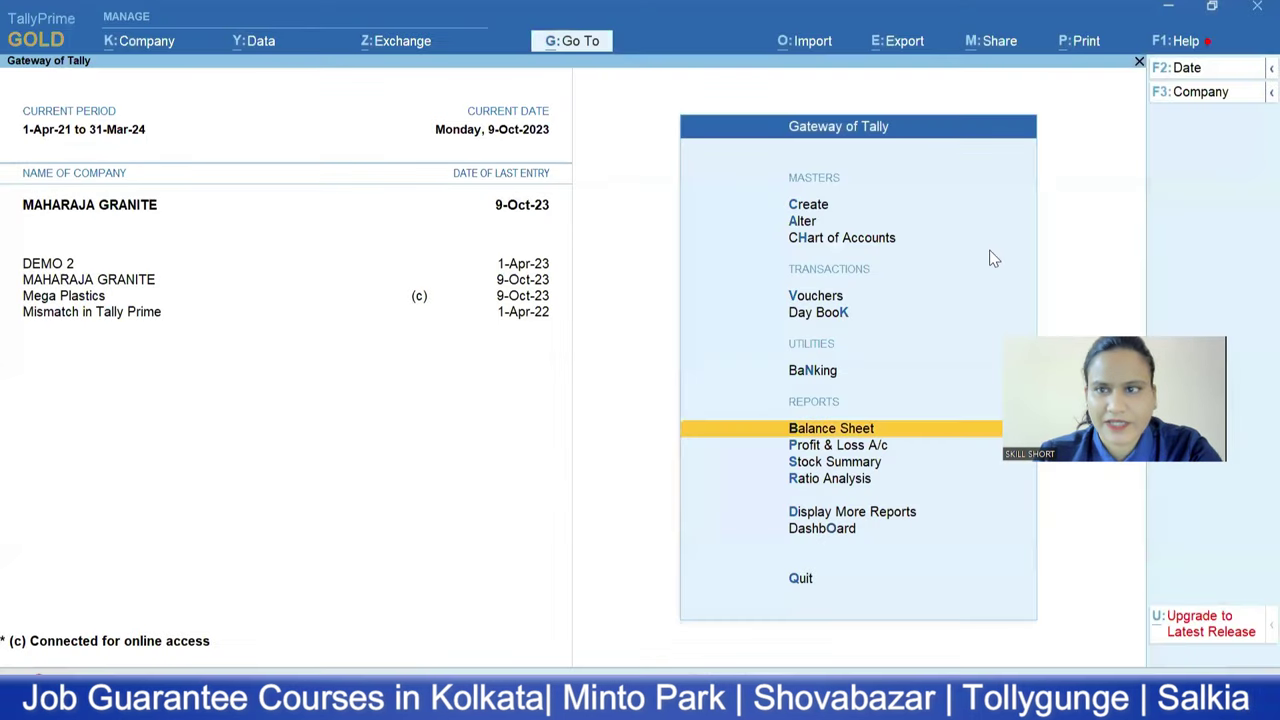
key("F11")
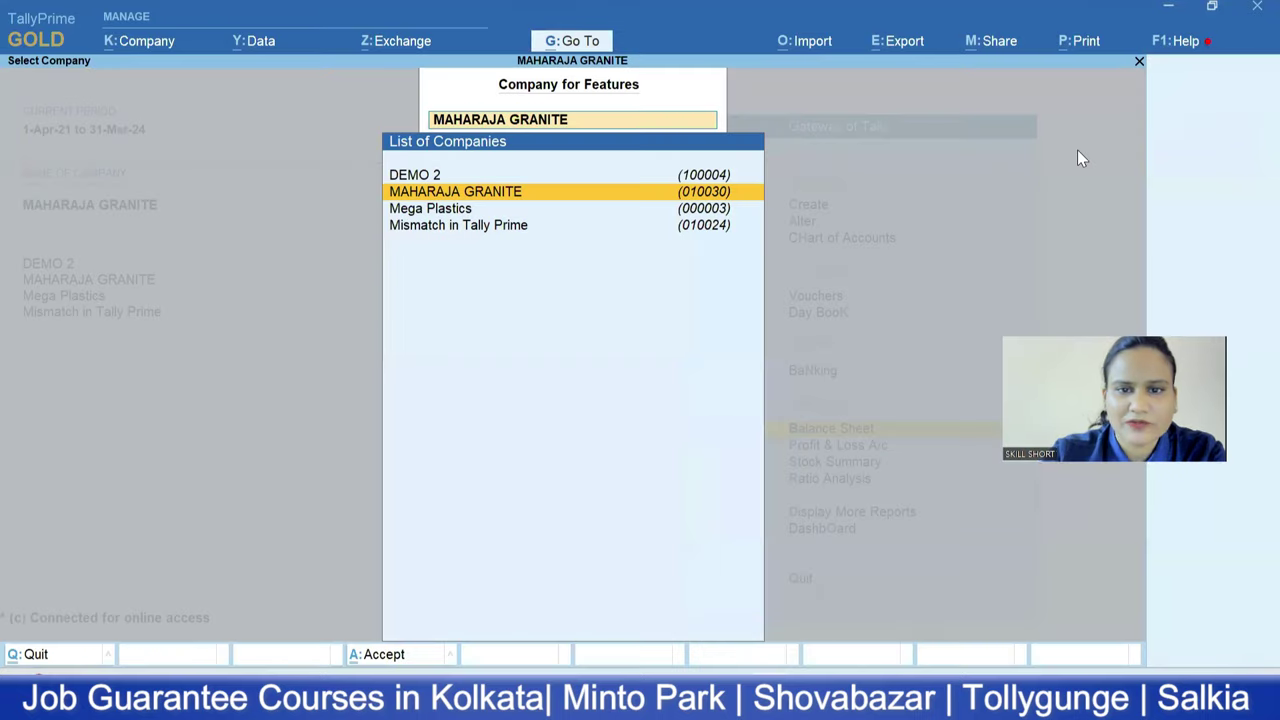
key("Return")
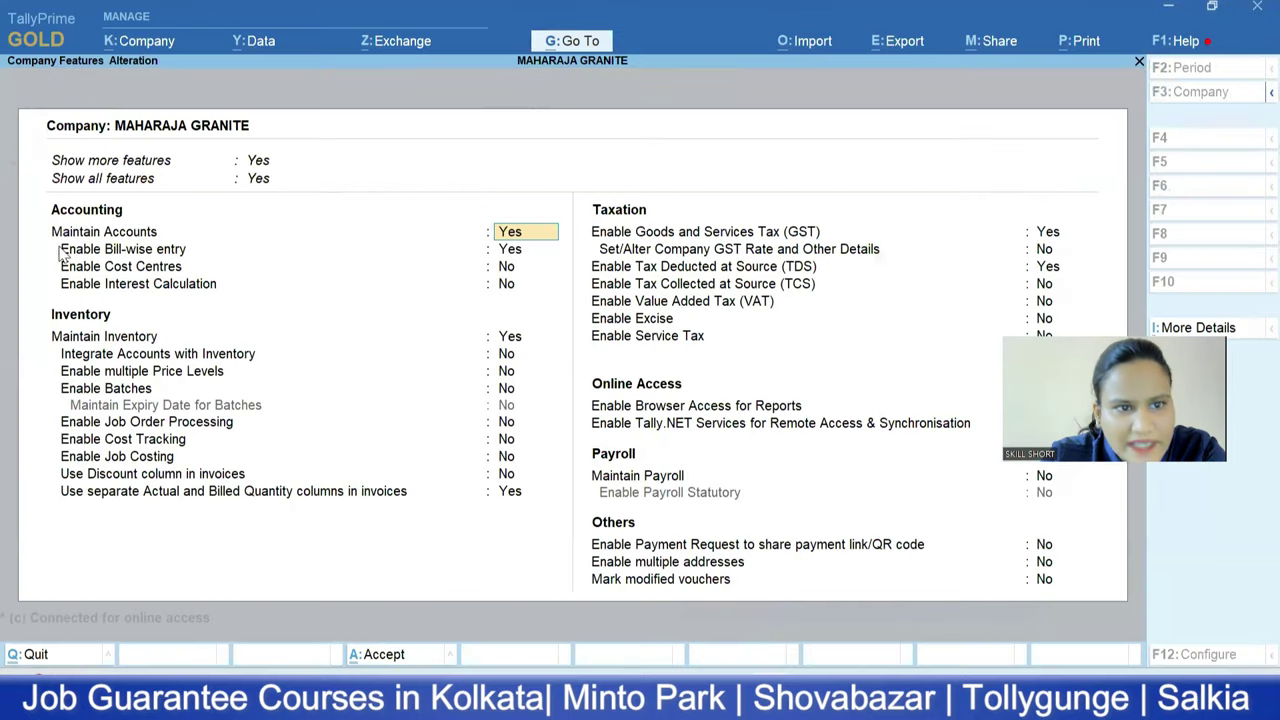
Set Enable Bill-wise entry to No in the company features.
key("Return")
type("n")
key("Return")
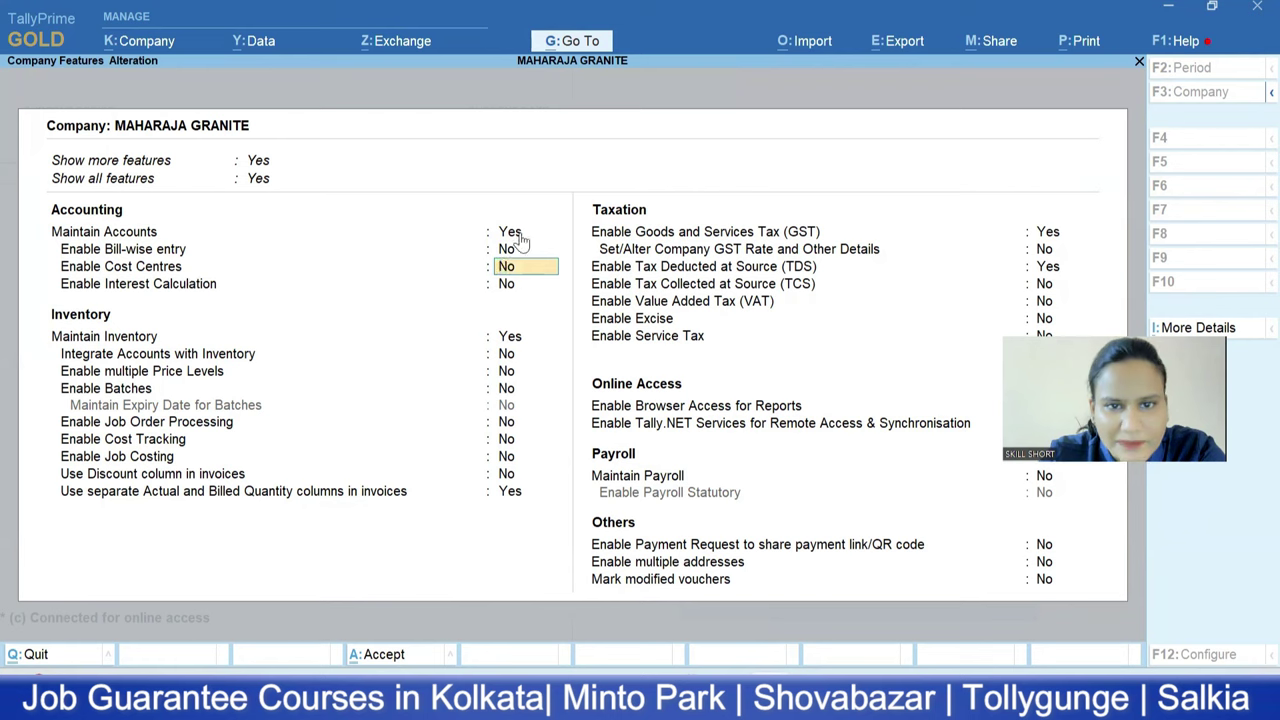
Set Enable Bill-wise entry back to Yes and quit the company features without accepting the changes.
key("Up")
type("y")
key("Return")
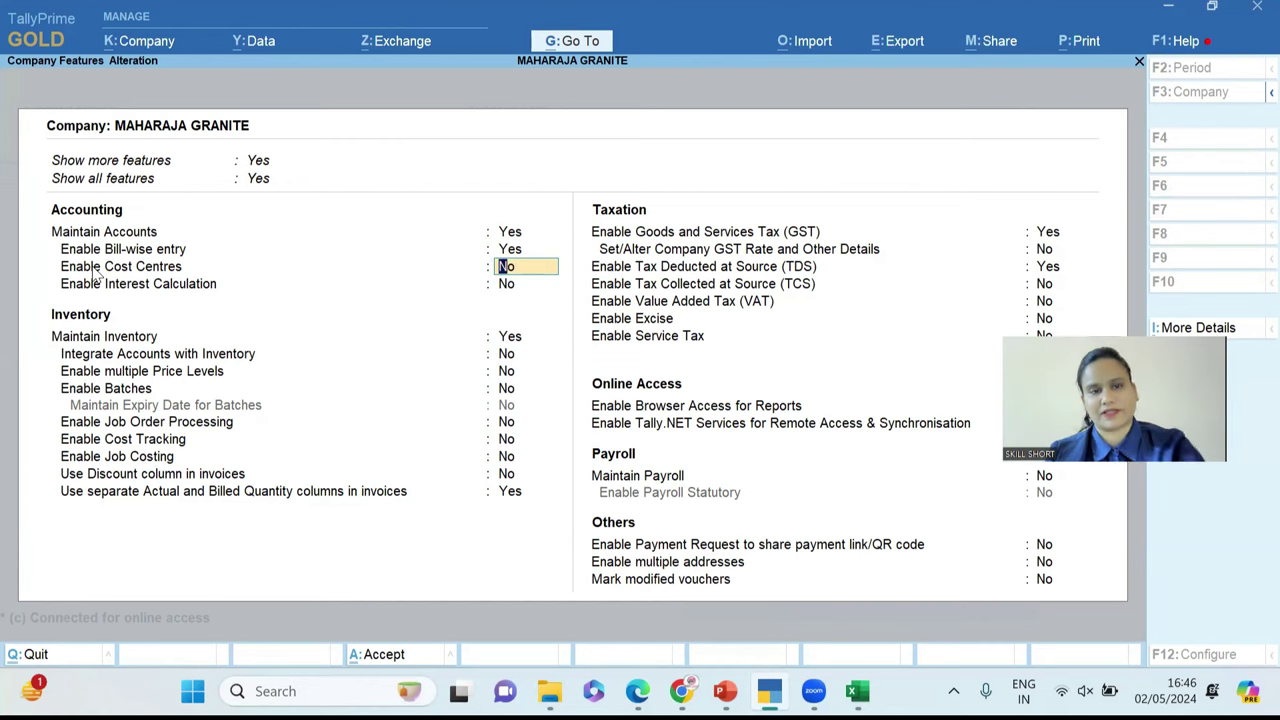
key("Escape")
key("y")
key("Escape")
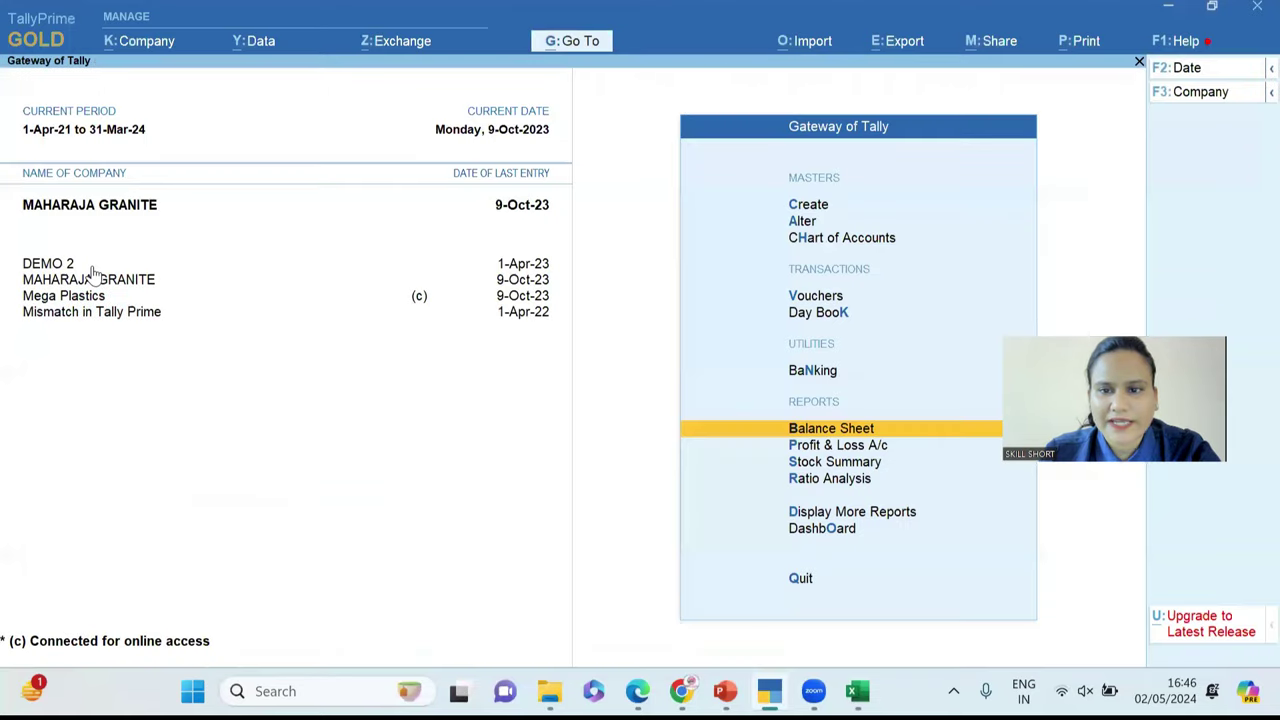
Open the outstanding payables report for MAHARAJA GRANITE from the statements of accounts.
key("d")
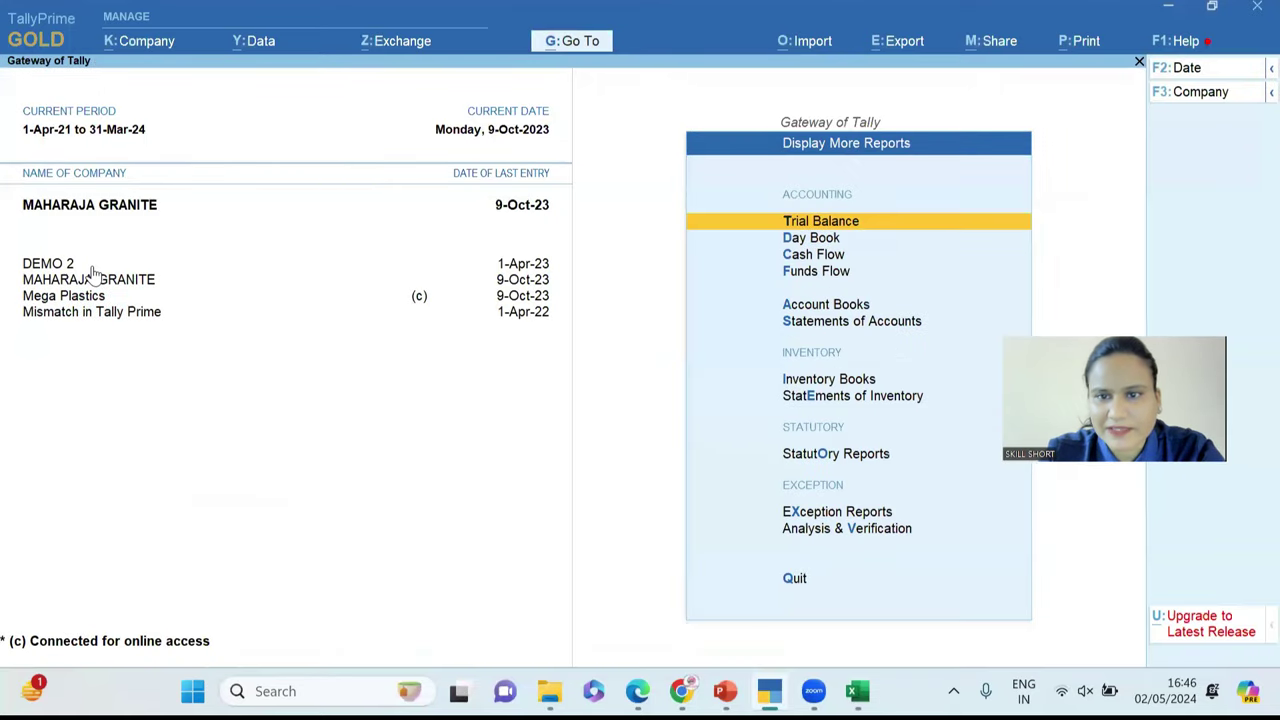
key("Escape")
key("Up")
key("Down")
key("Return")
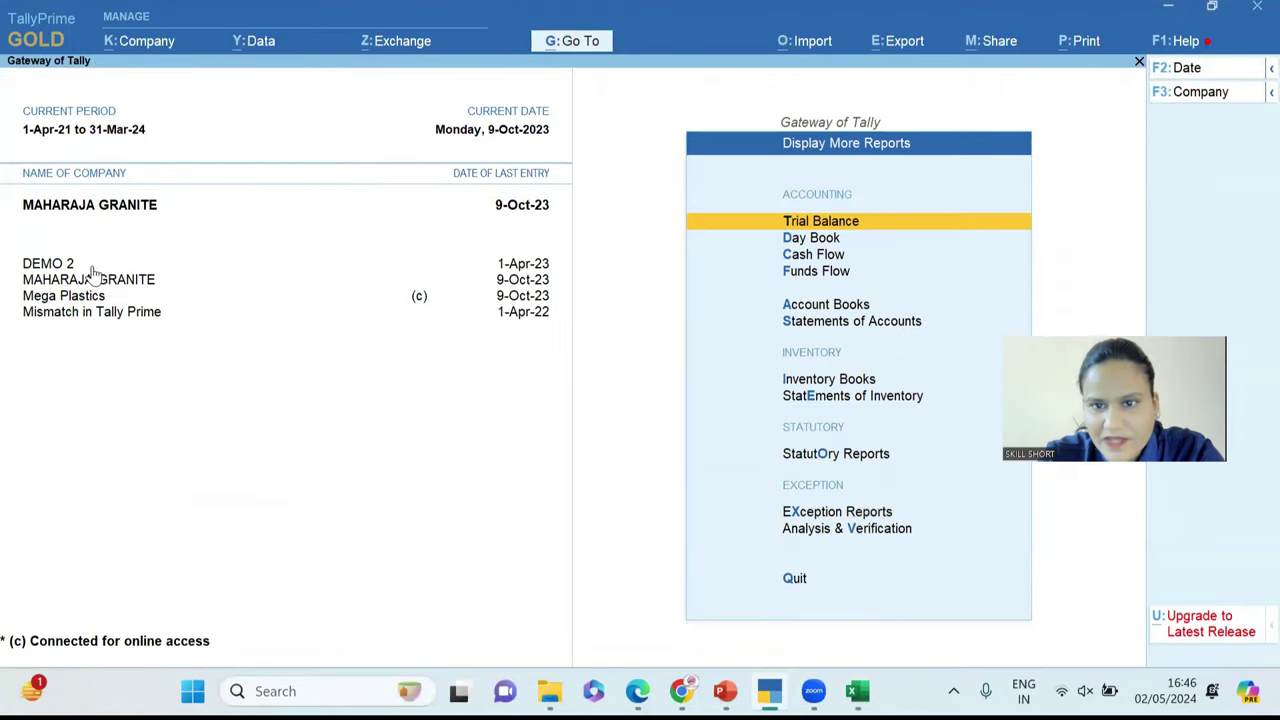
key("Down")
key("Down")
key("Down")
key("Down")
key("Down")
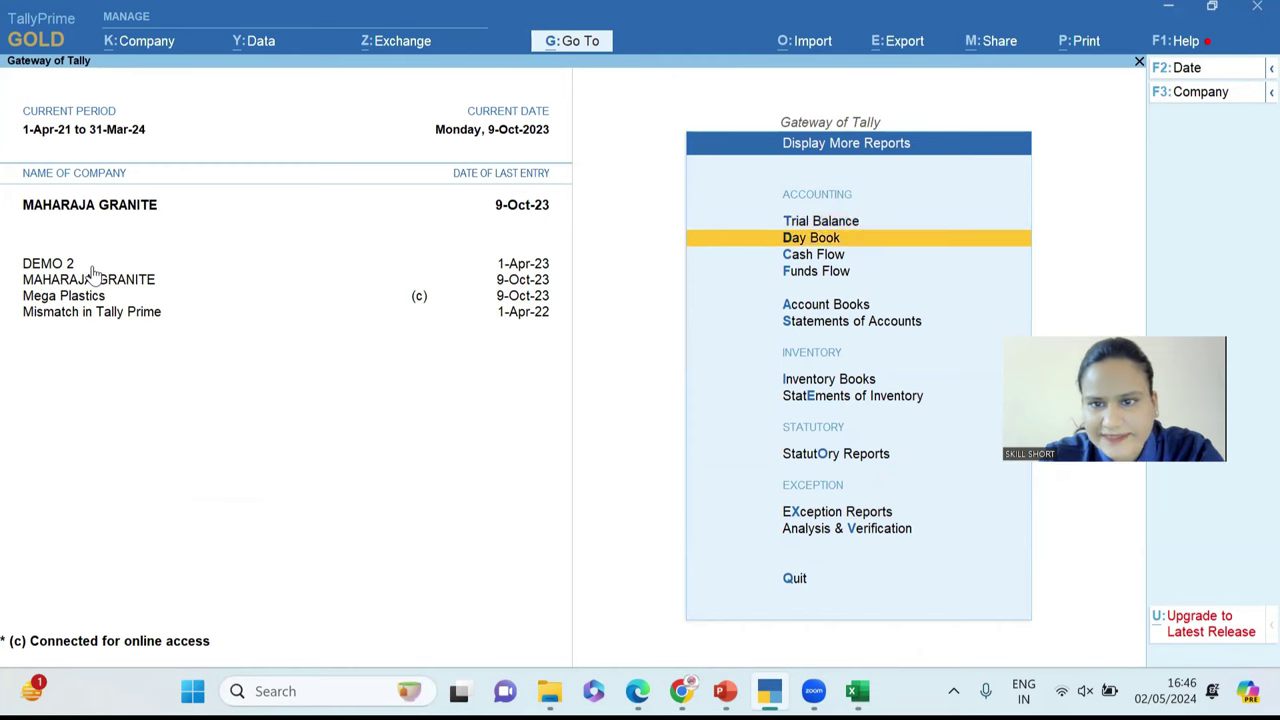
key("Return")
key("Return")
key("Down")
key("Return")
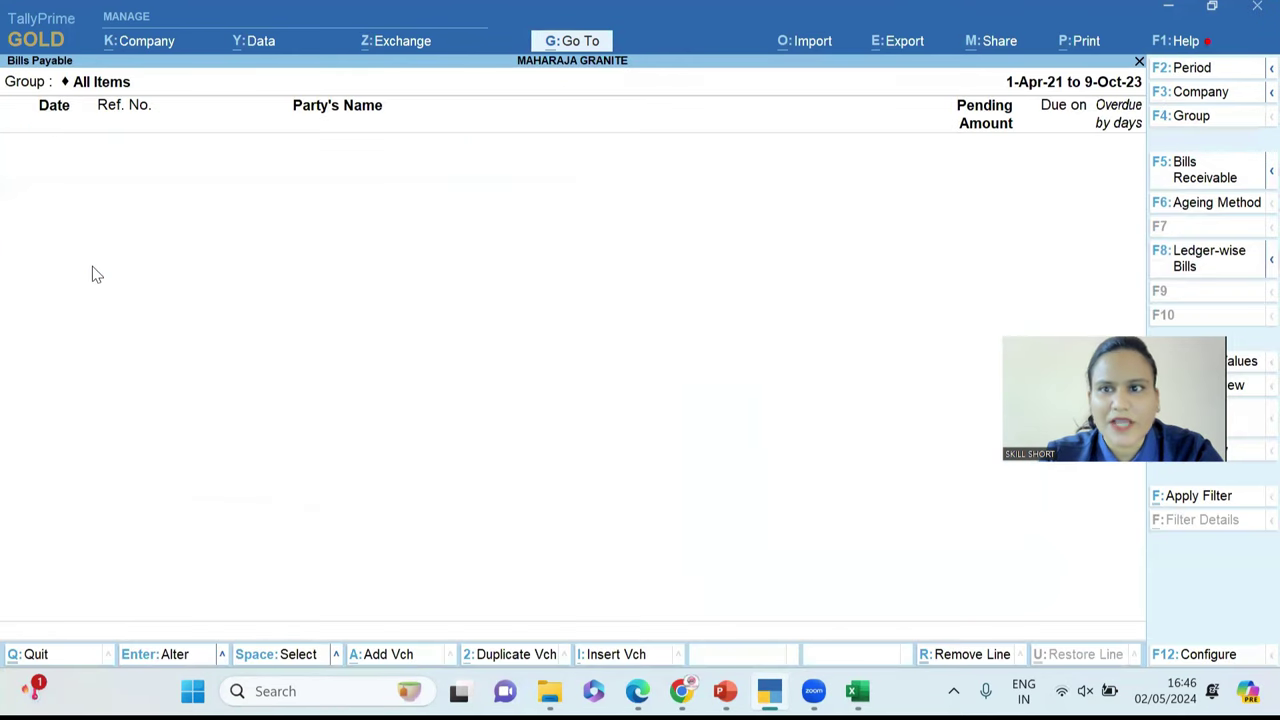
Set the Bills Payable report period to start on 1-Apr-22, view the report and leave it.
key("F2")
type("Apr-22")
key("Return")
key("Return")
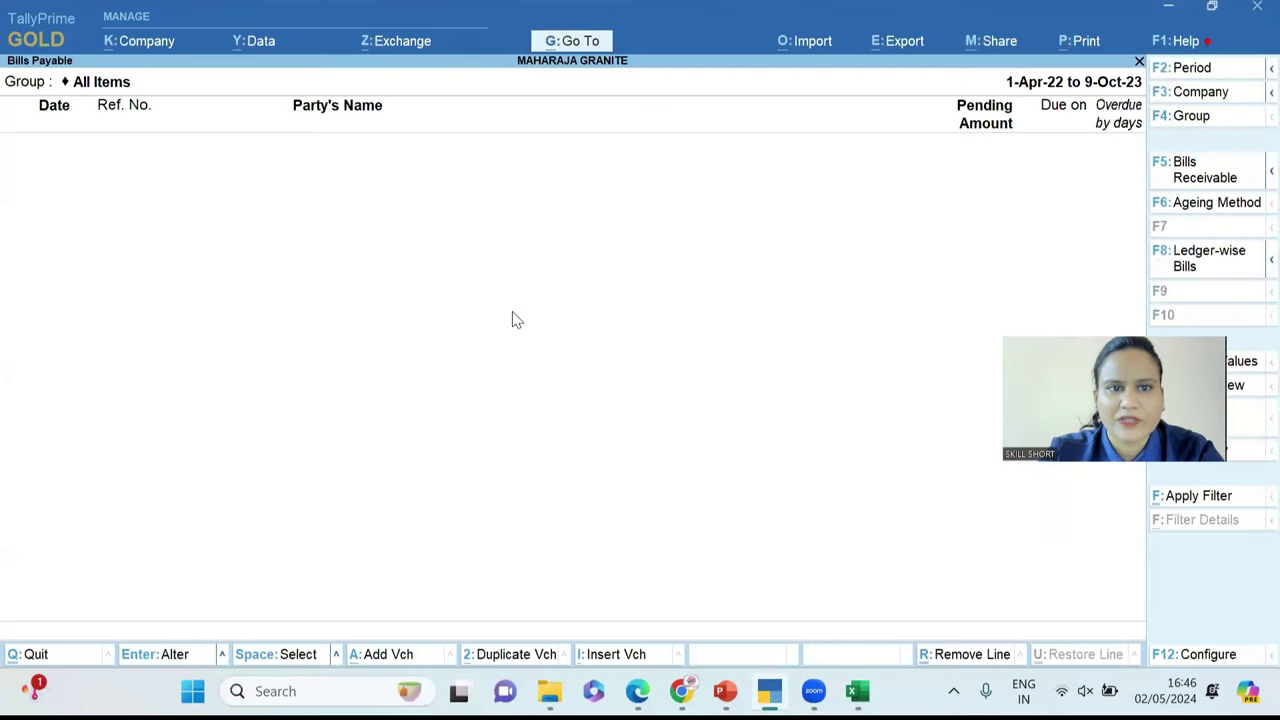
key("Escape")
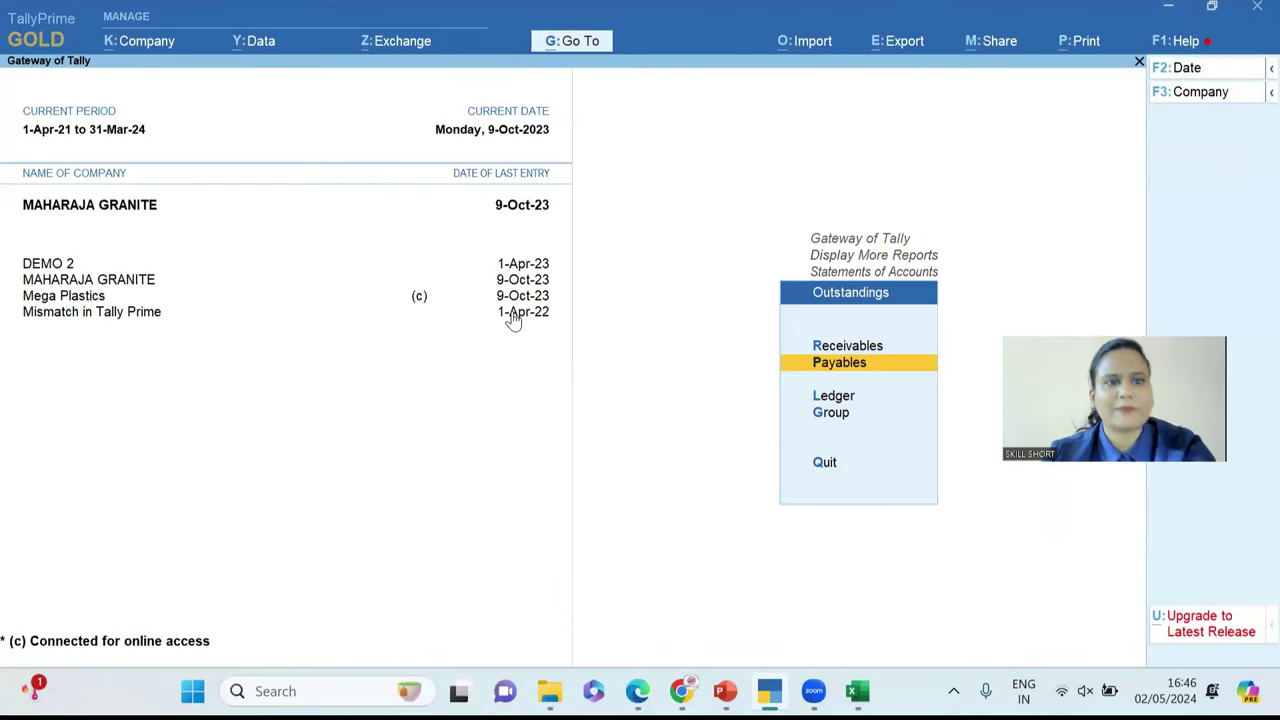
Switch to the company Mega Plastics and examine its pending bills in the Bills Payable report.
left_click(60, 300)
key("Return")
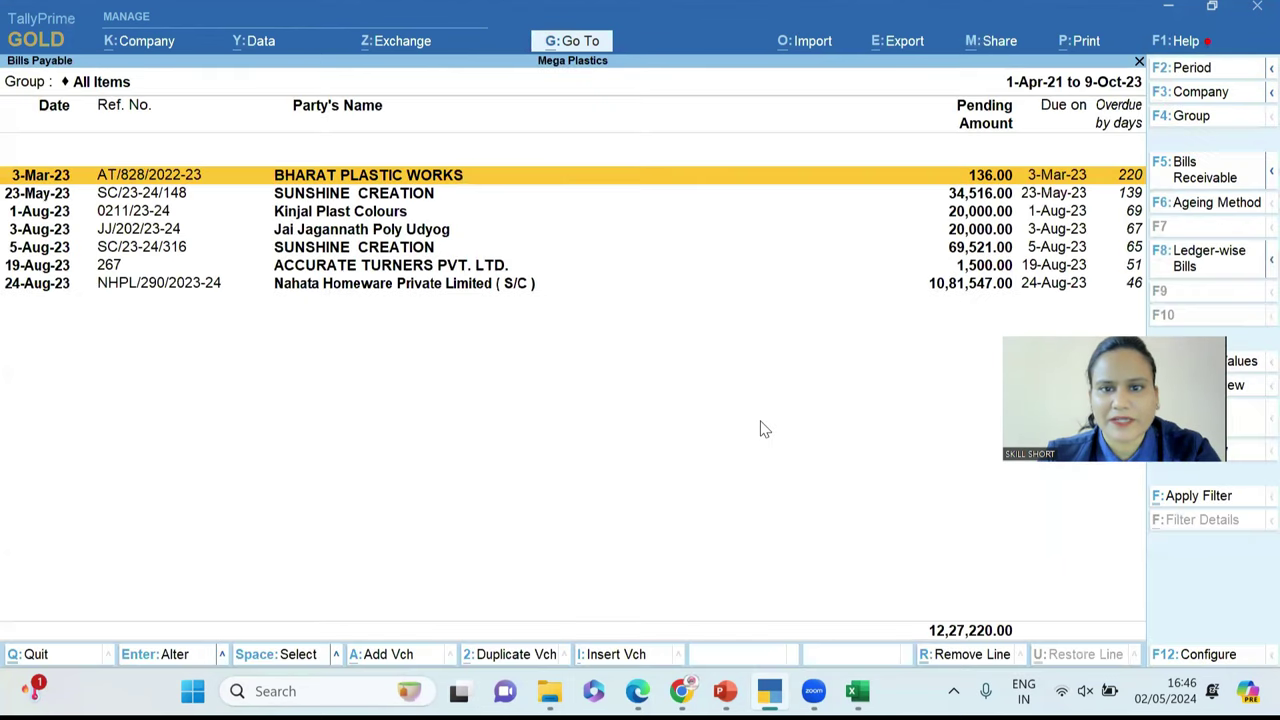
key("Up")
key("Up")
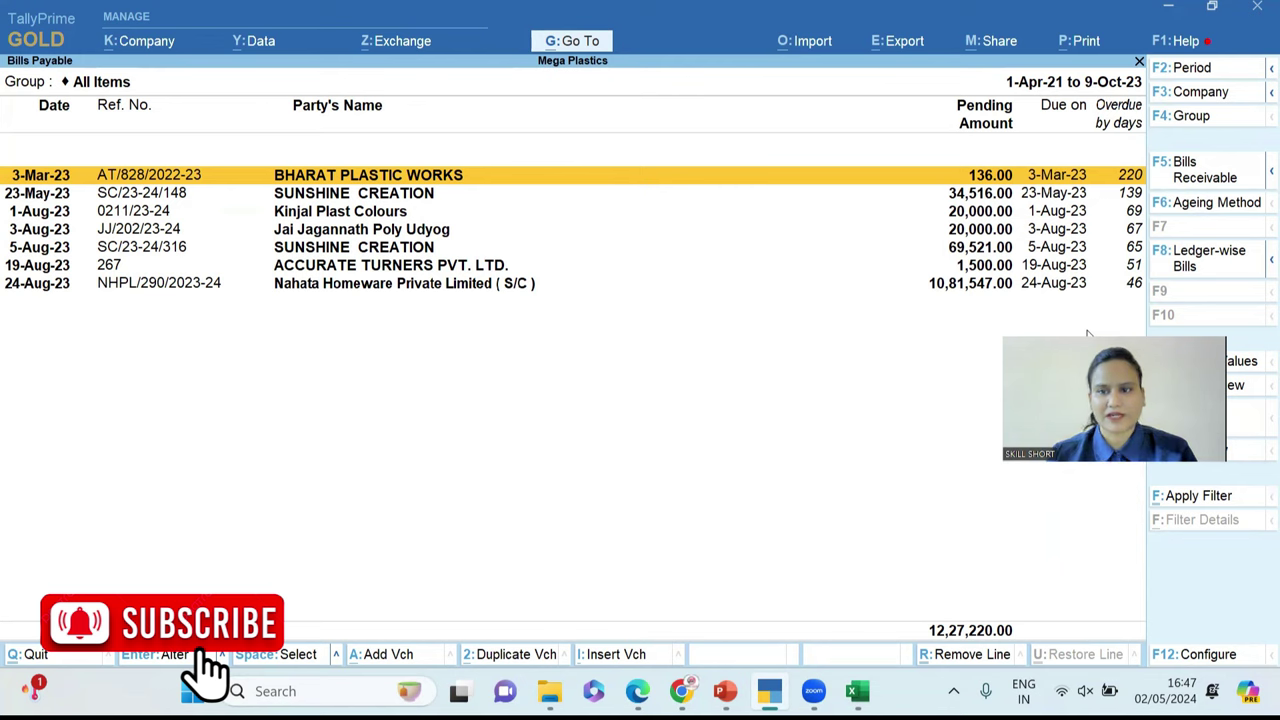
key("Down")
key("Up")
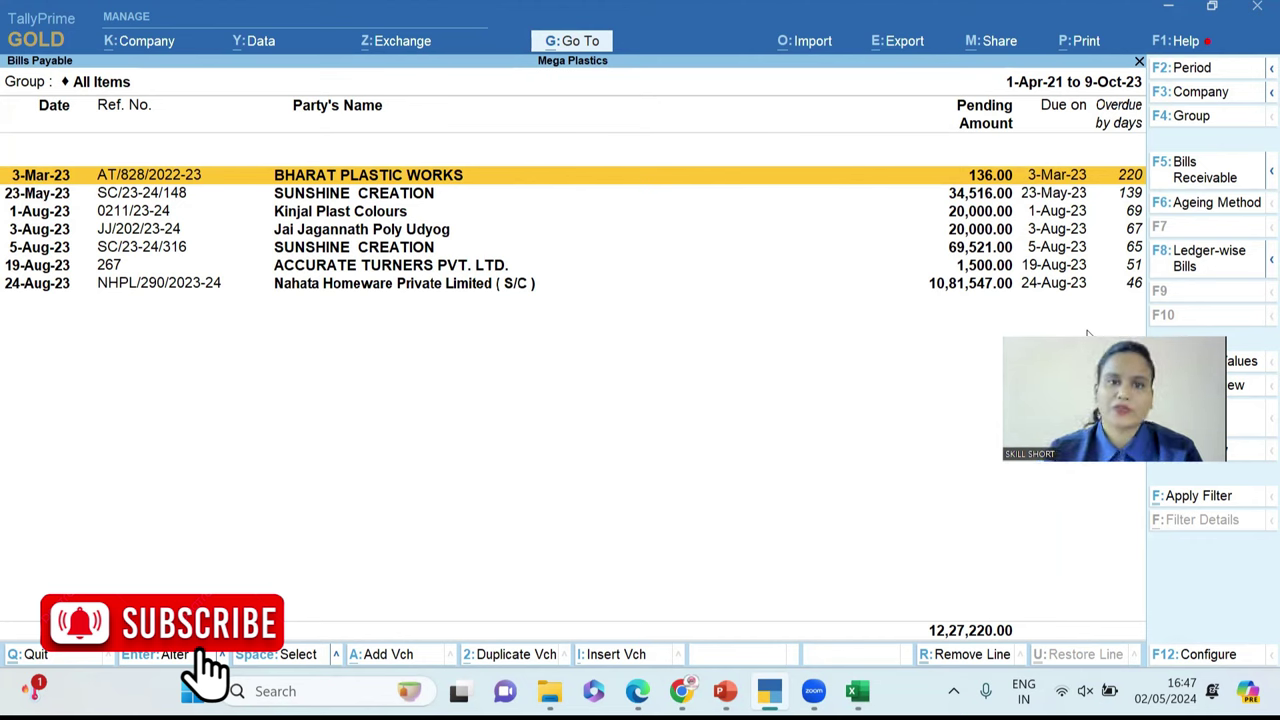
key("Down")
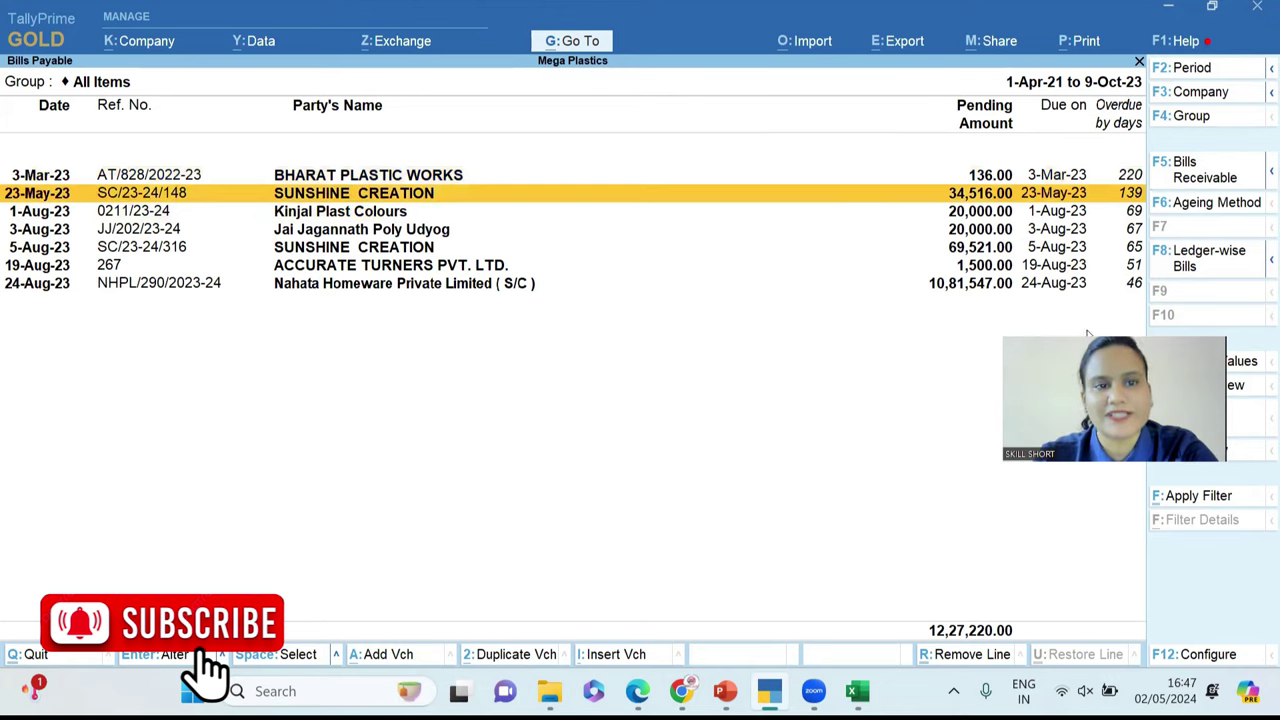
key("Up")
Leave the reports and open a new sales voucher for Mega Plastics.
key("Escape")
key("Escape")
key("Escape")
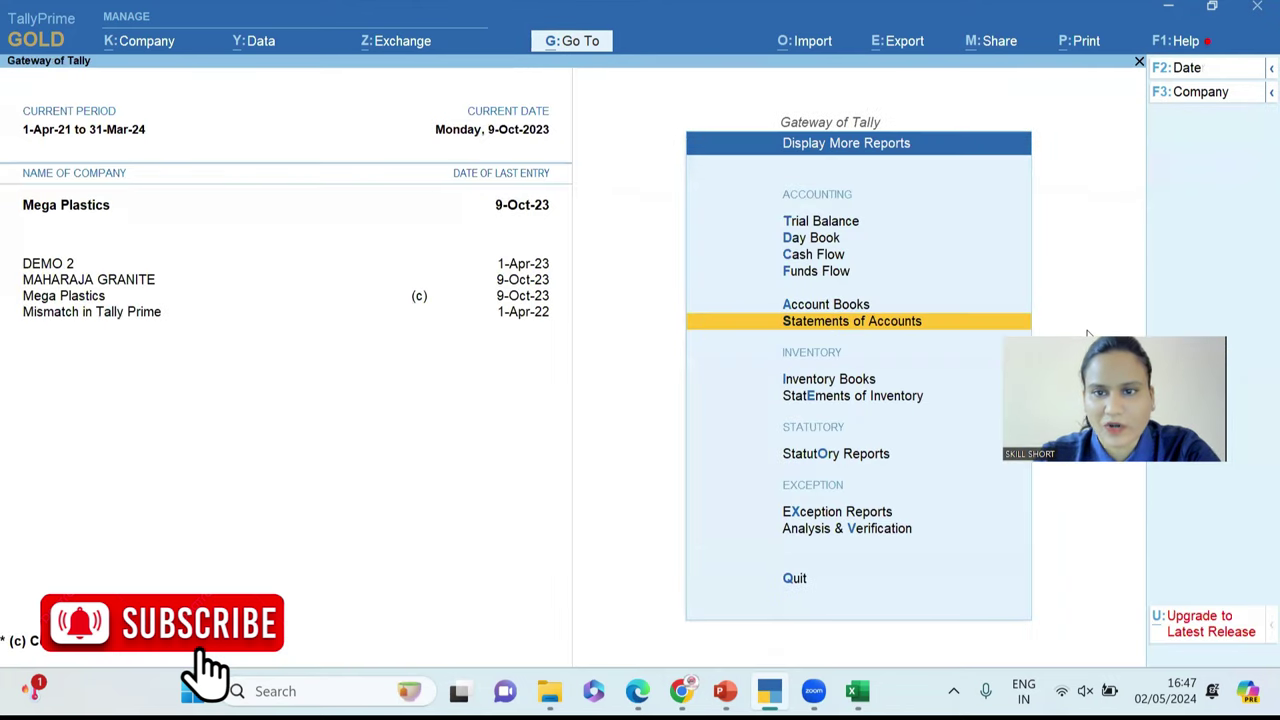
key("Escape")
key("Up")
key("Up")
key("Up")
key("Up")
key("Up")
key("Up")
key("Up")
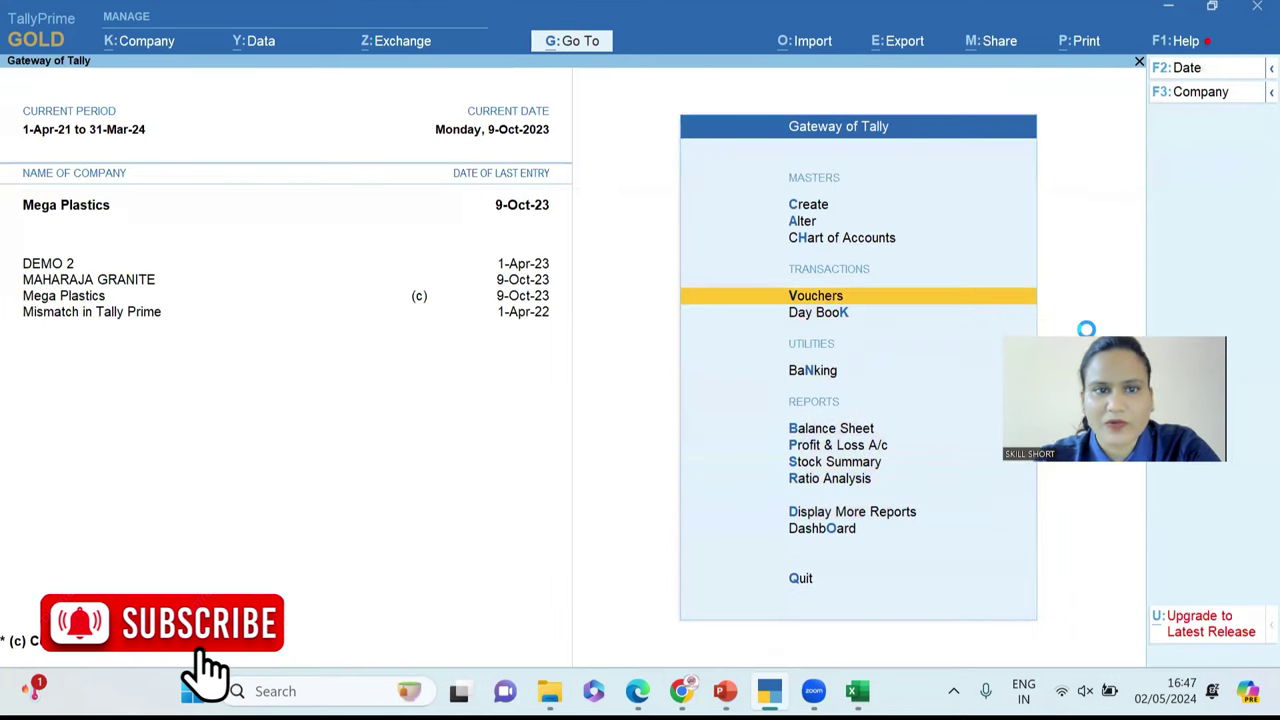
key("Return")
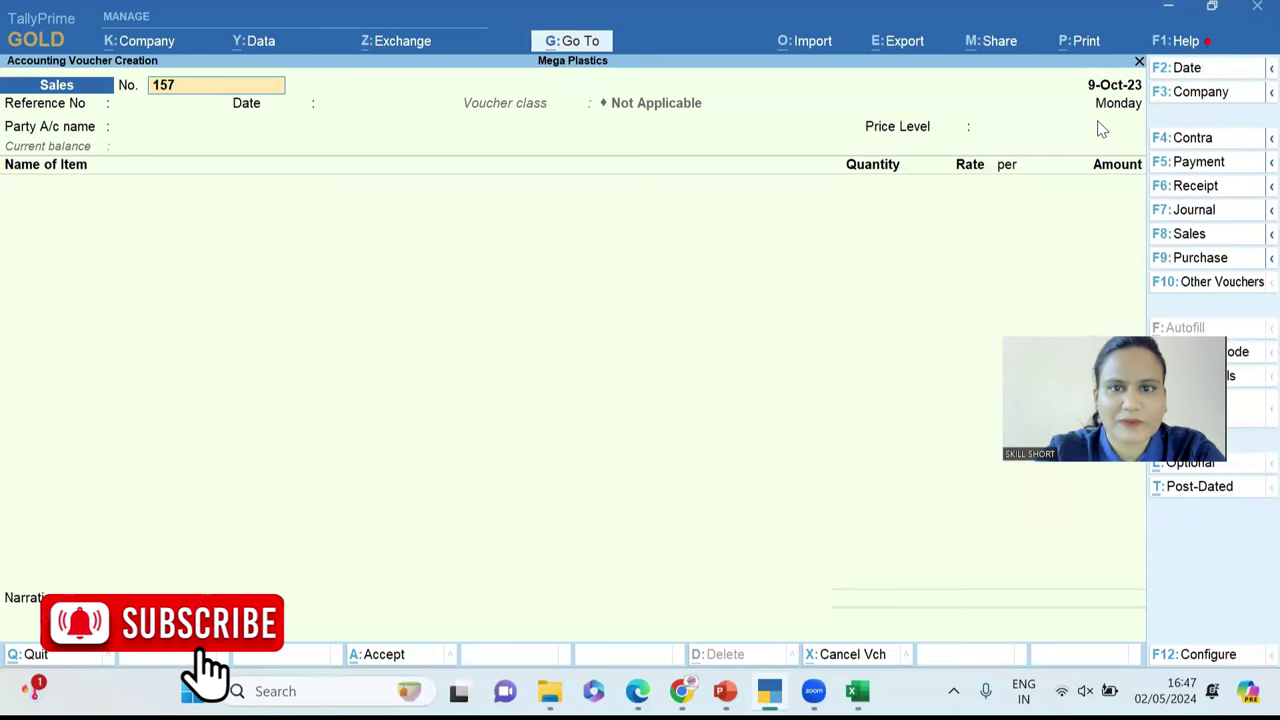
Enter reference number 122, select A.A TRADERS as the party account, and accept its party details.
key("Return")
type("122")
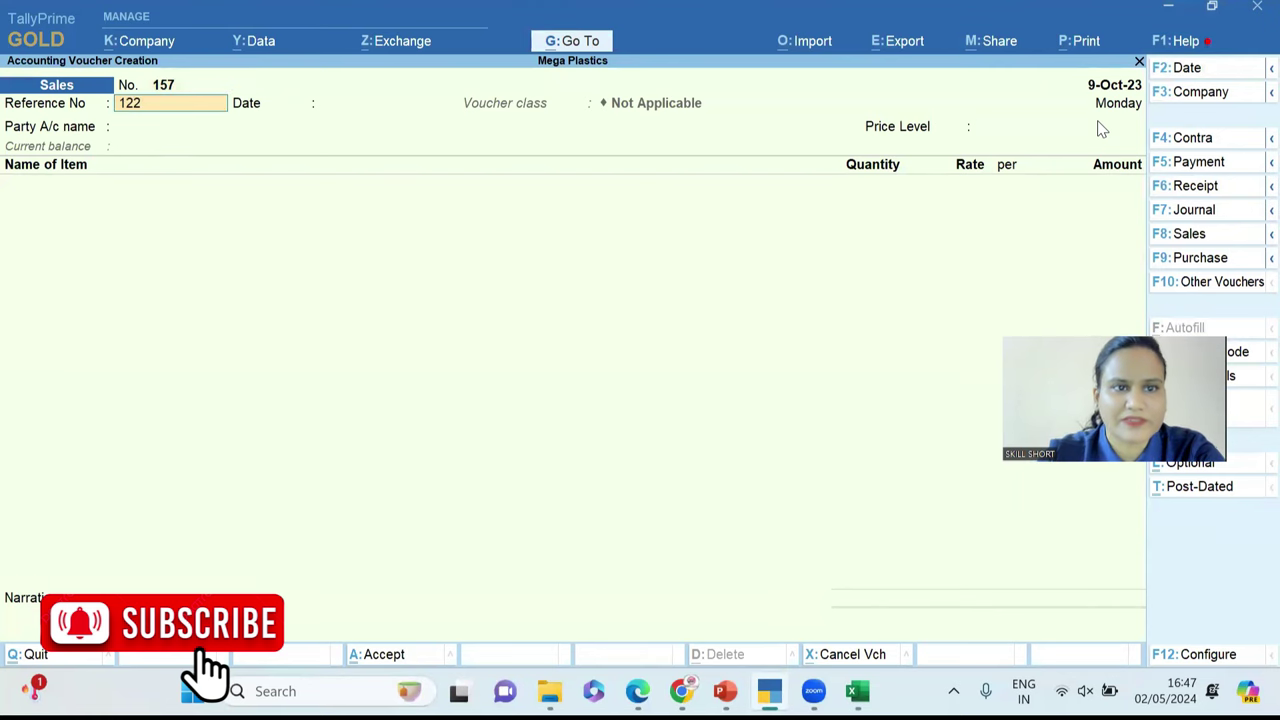
key("Return")
key("Return")
key("Down")
key("Down")
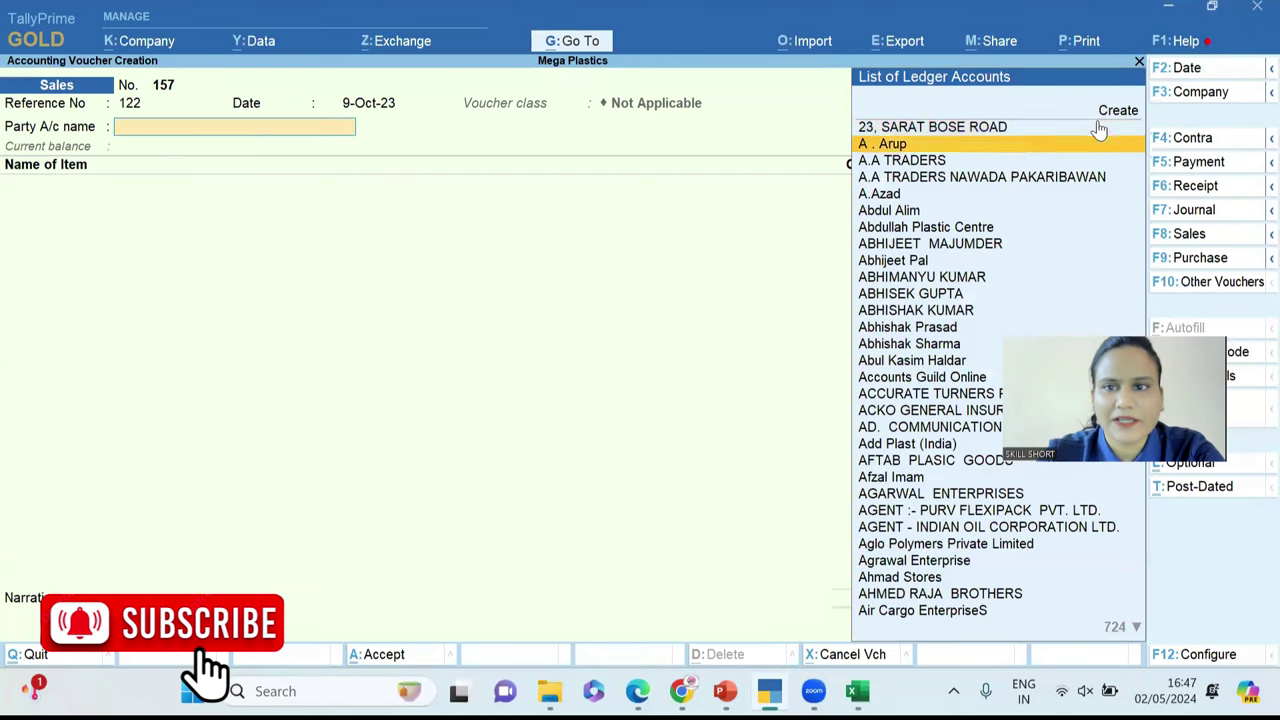
key("Return")
key("ctrl+a")
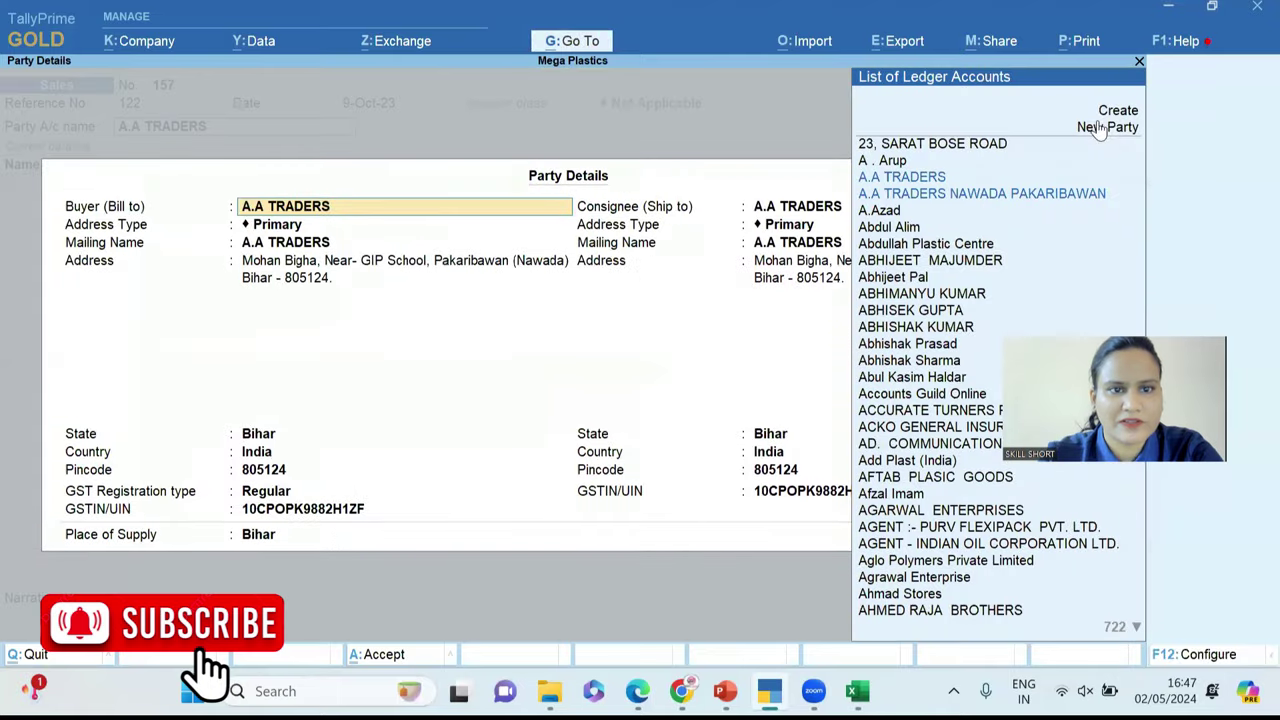
key("ctrl+a")
key("Return")
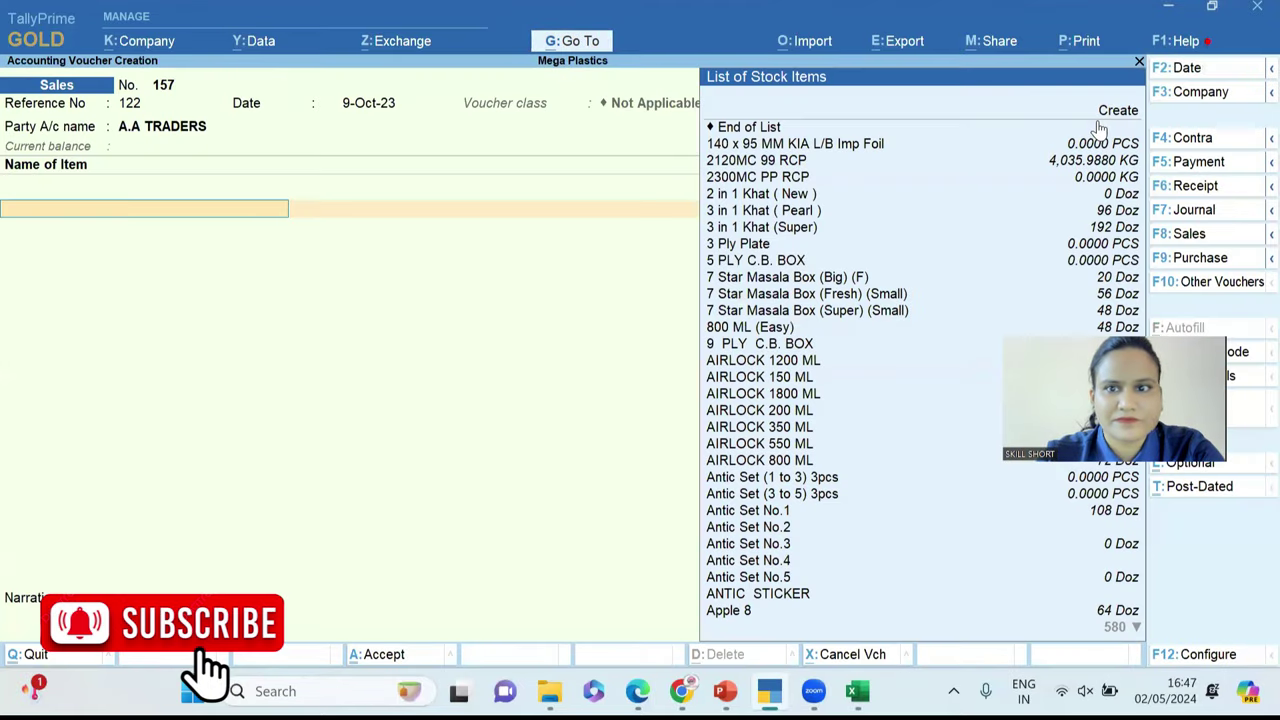
Add the stock item 140 x 95 MM KIA L/B Imp Foil with a quantity of 12 PCS at a rate of 1000.
key("Down")
key("Return")
type("12")
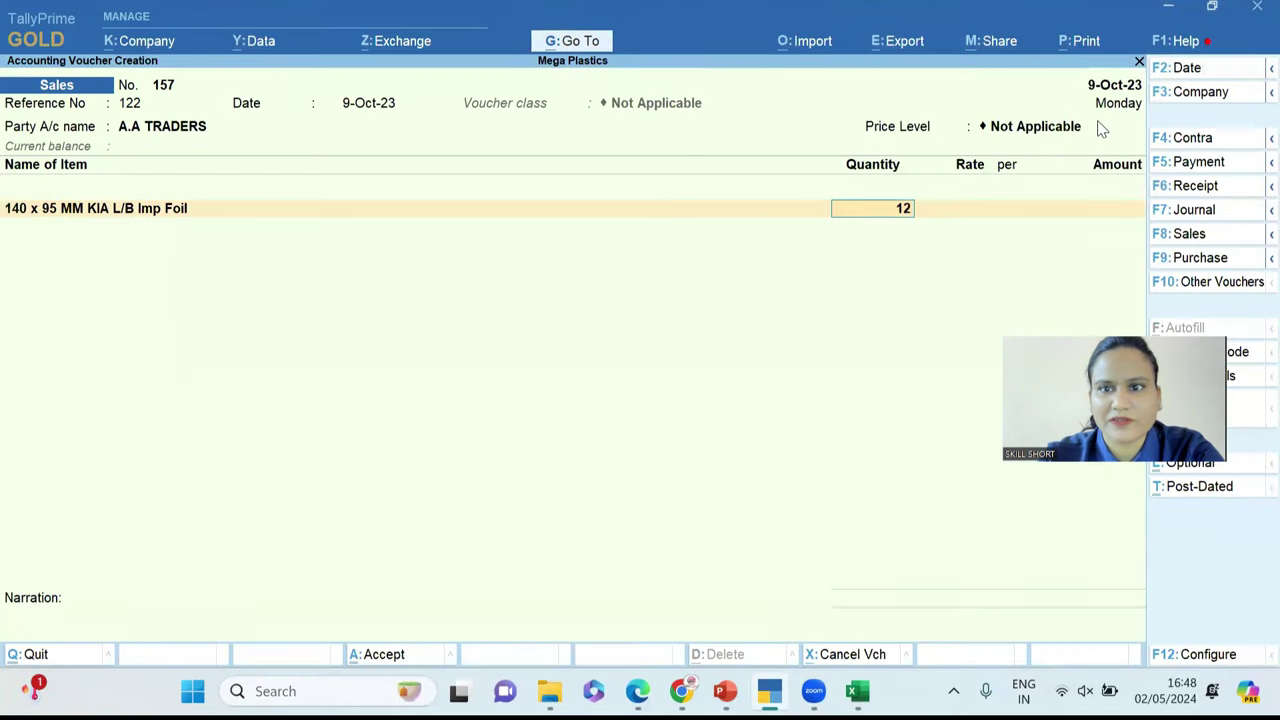
key("Return")
type("1000")
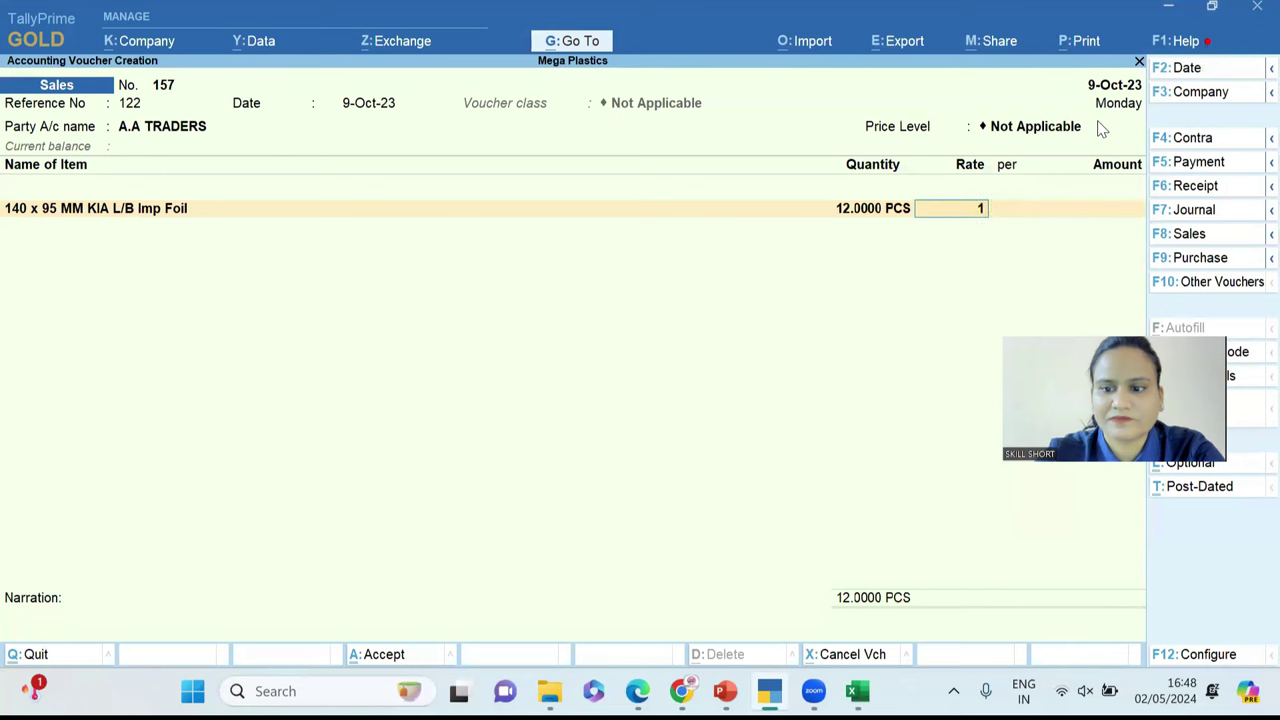
key("Return")
key("Return")
key("Return")
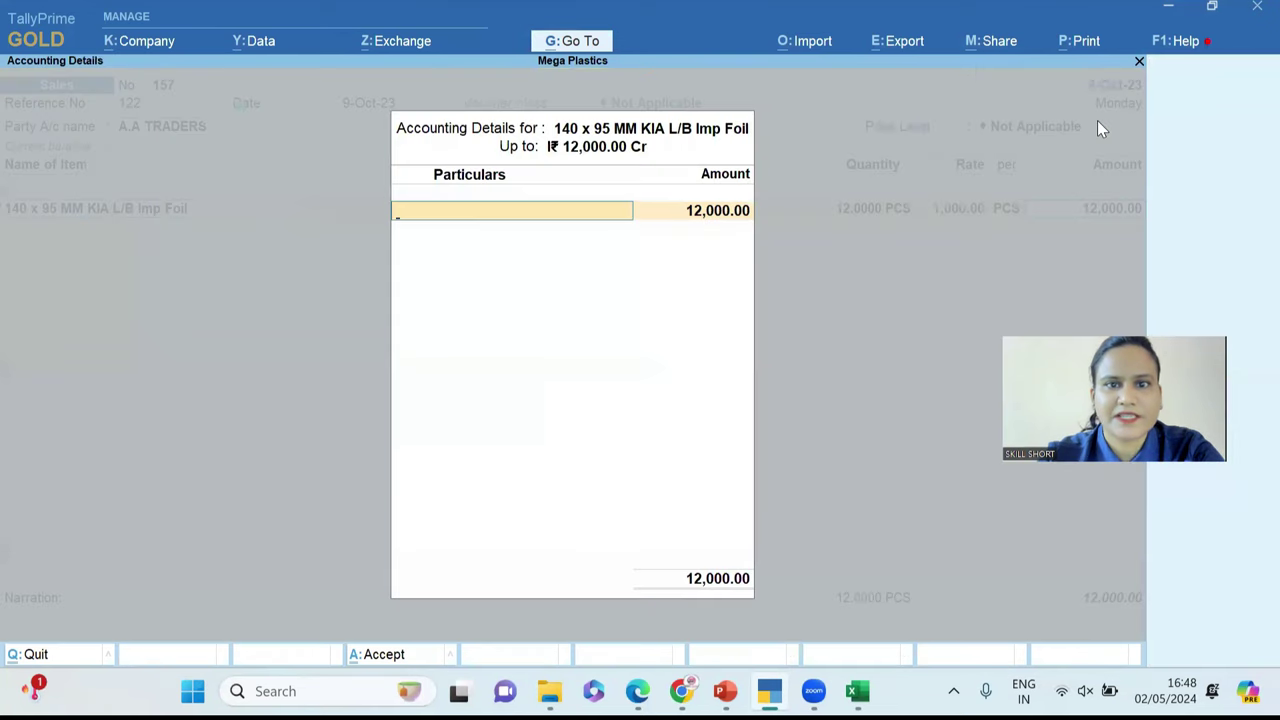
Complete the accounting details for the foil item and end the voucher's stock item list.
key("Return")
key("Return")
key("Return")
key("Return")
key("Return")
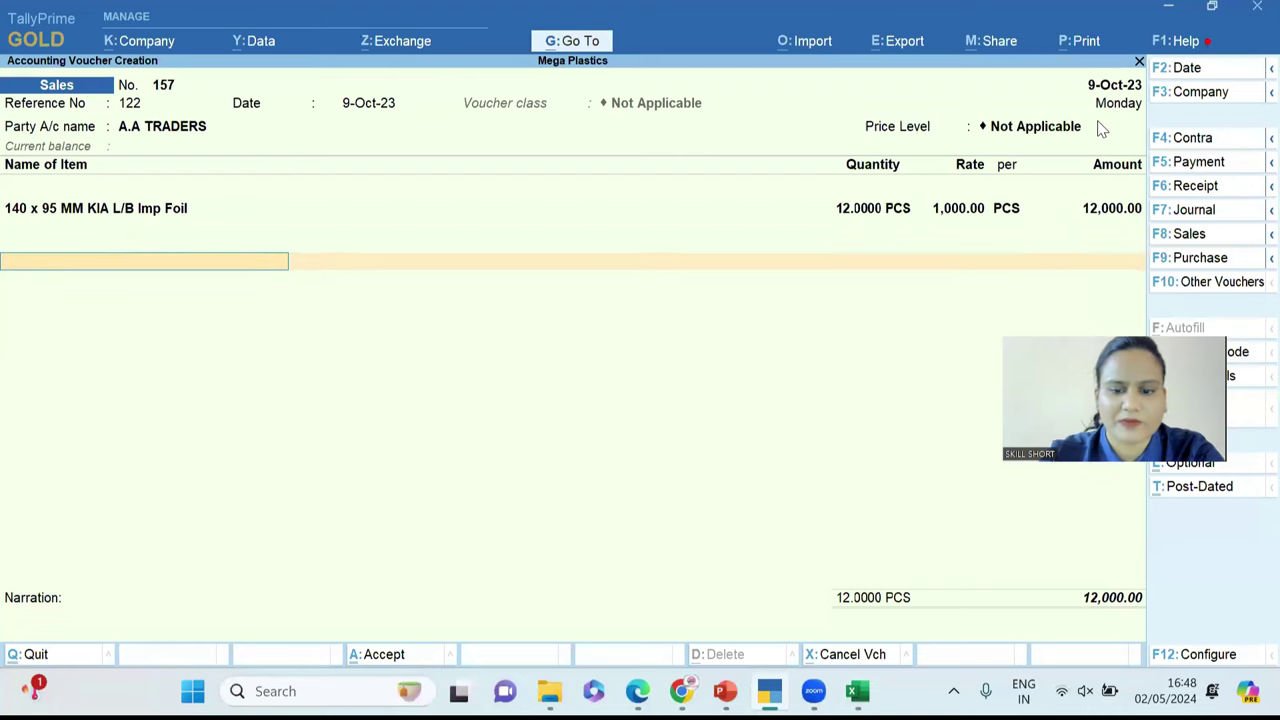
Add the OUTPUT CGST ledger below the stock item in the sales voucher.
type("OU")
key("Down")
key("Up")
key("Return")
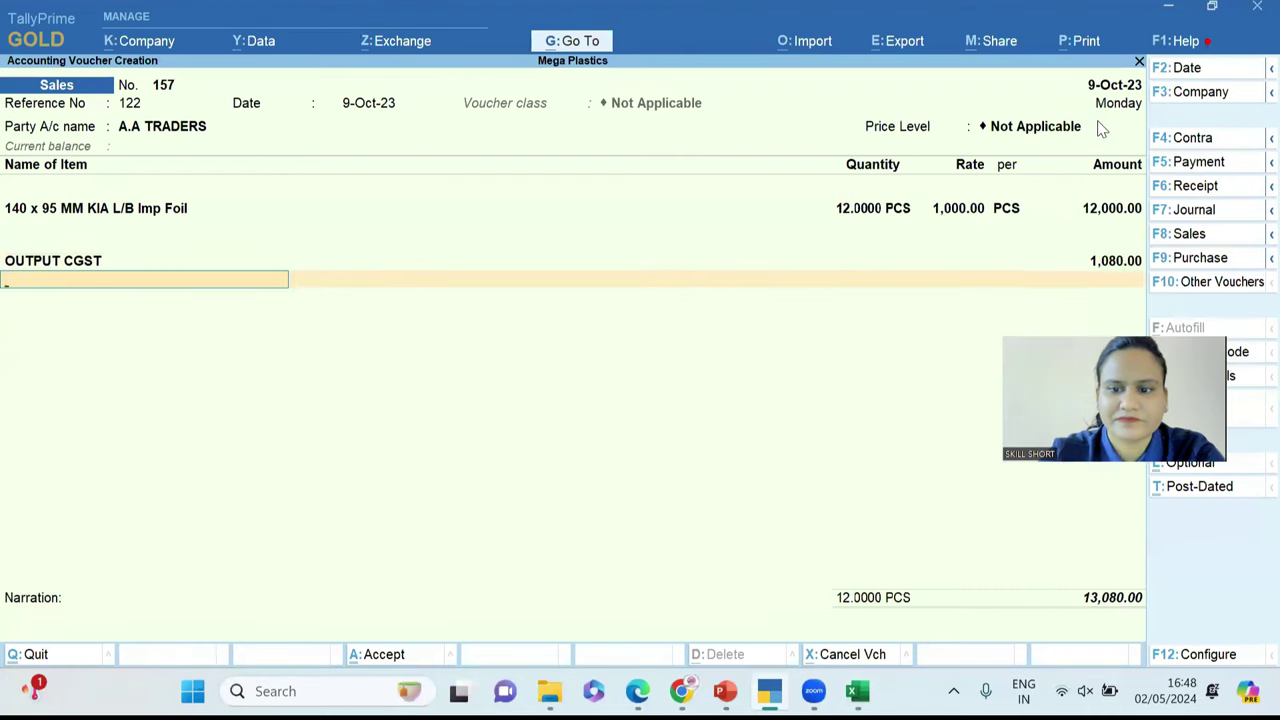
Add the OUTPUT SGST ledger to the sales voucher and proceed to the bill-wise details for A.A TRADERS.
type("OUT")
key("Down")
key("Down")
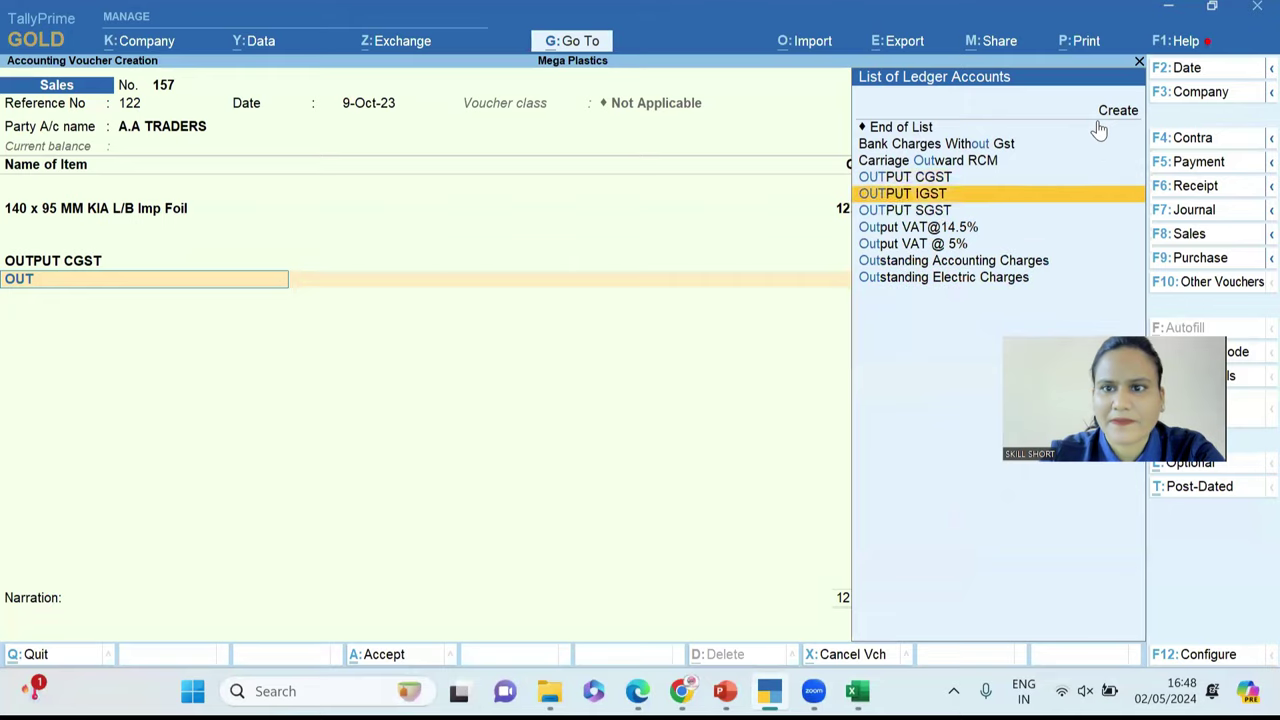
key("Return")
key("Return")
key("Return")
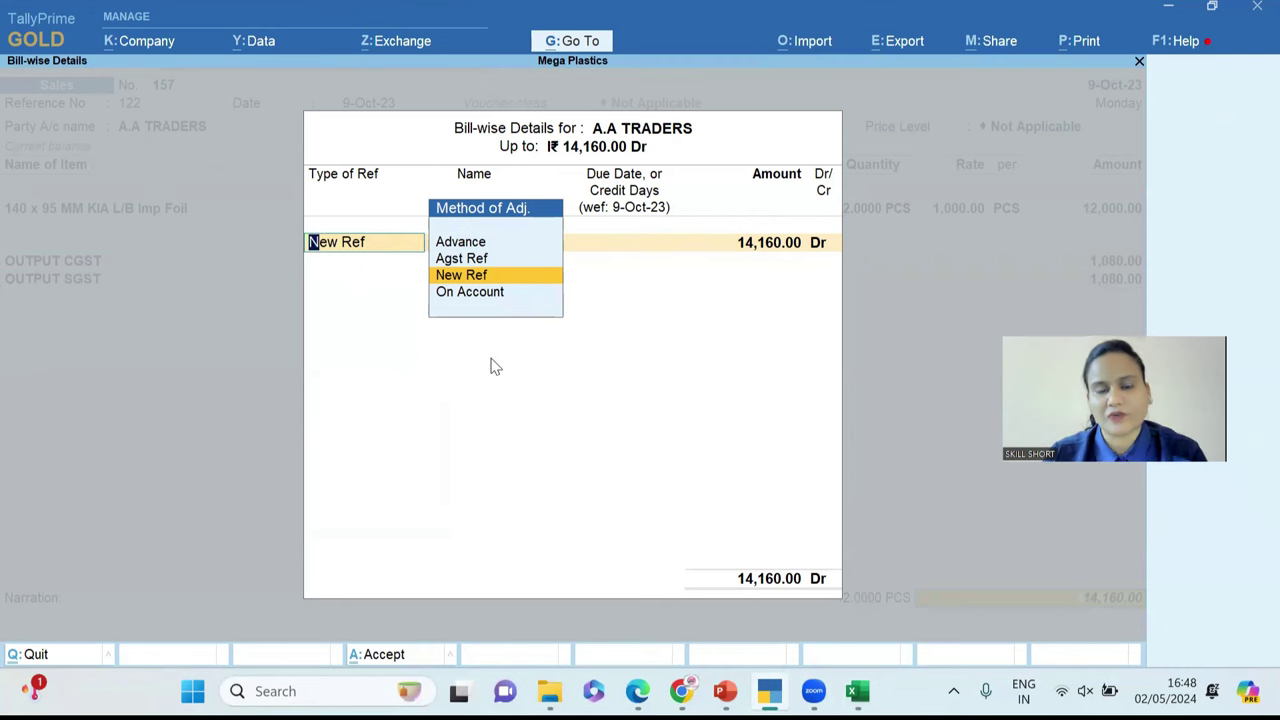
Leave the bill-wise details without choosing a reference type and switch back to the PowerPoint presentation.
key("BackSpace")
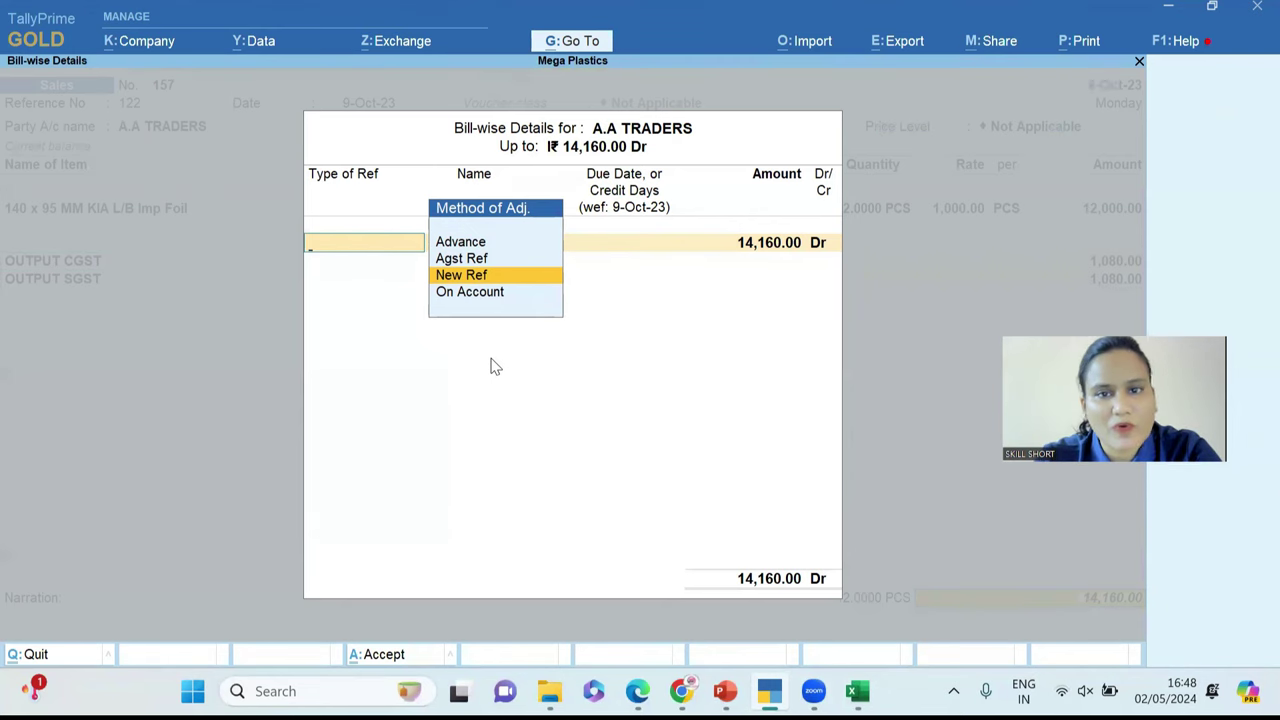
key("Escape")
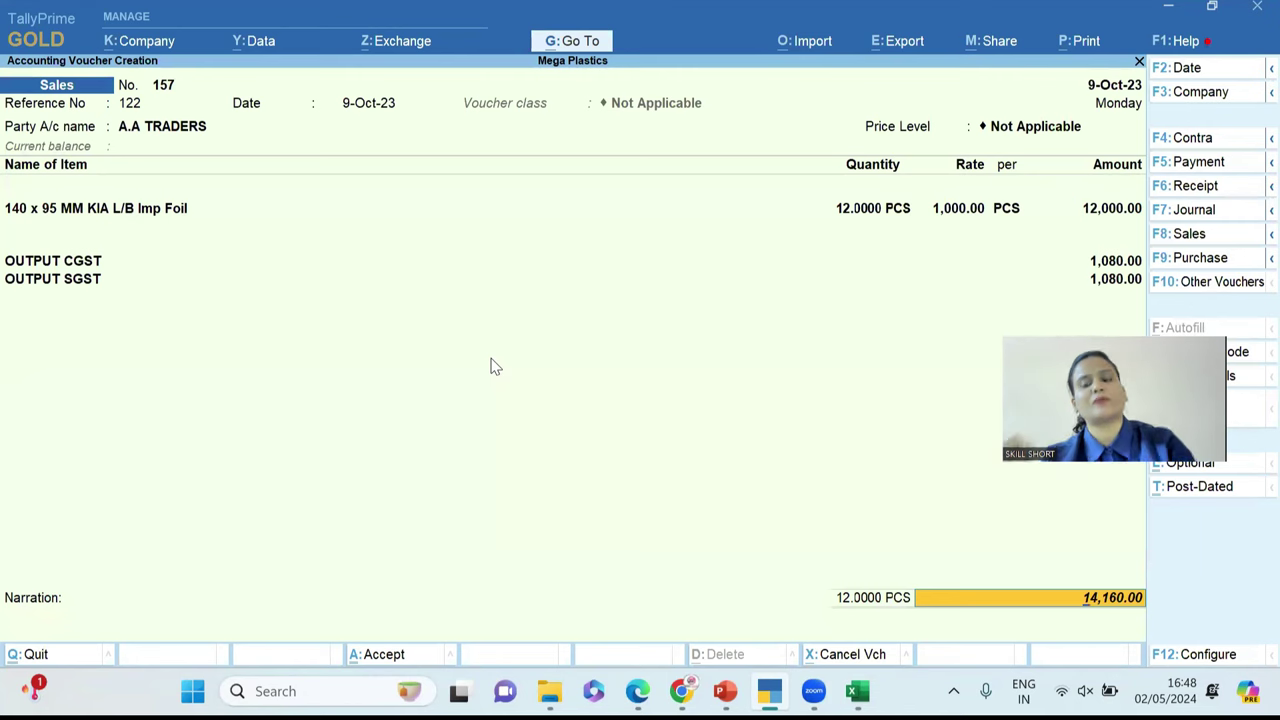
key("alt+Tab")
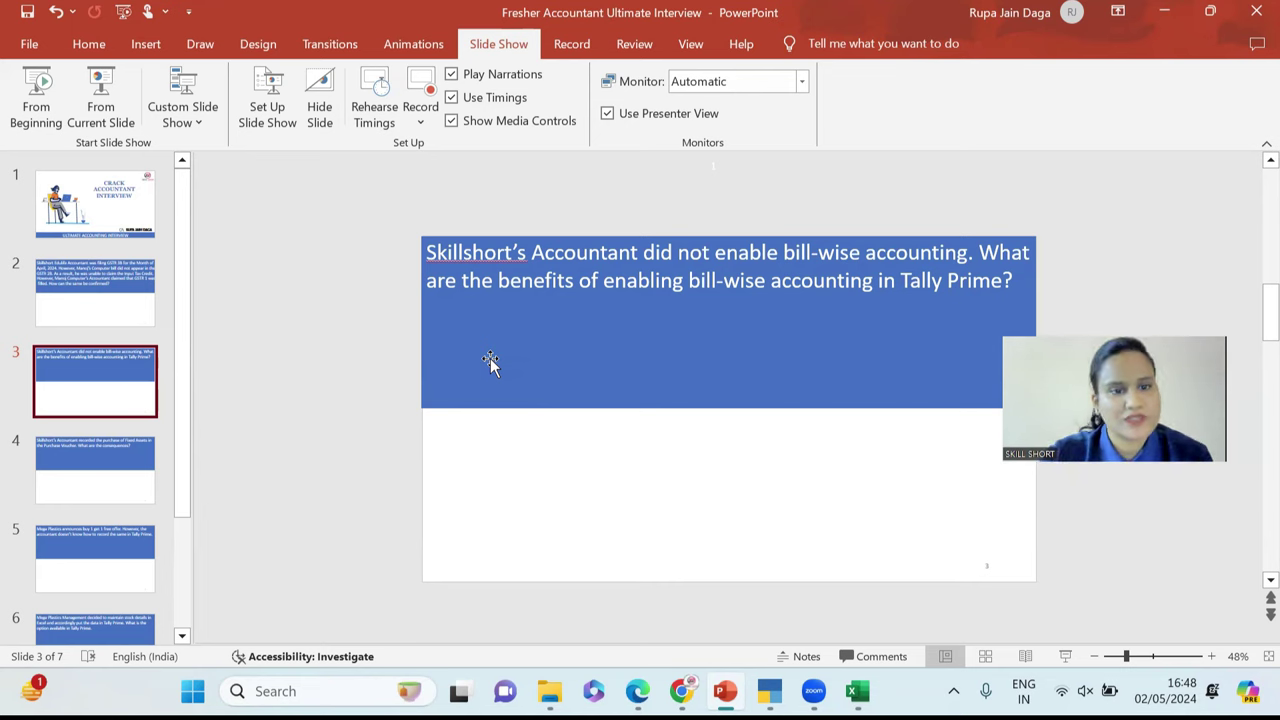
Present slide 4, the question about fixed assets recorded in the purchase voucher, as a full-screen slide show.
key("Down")
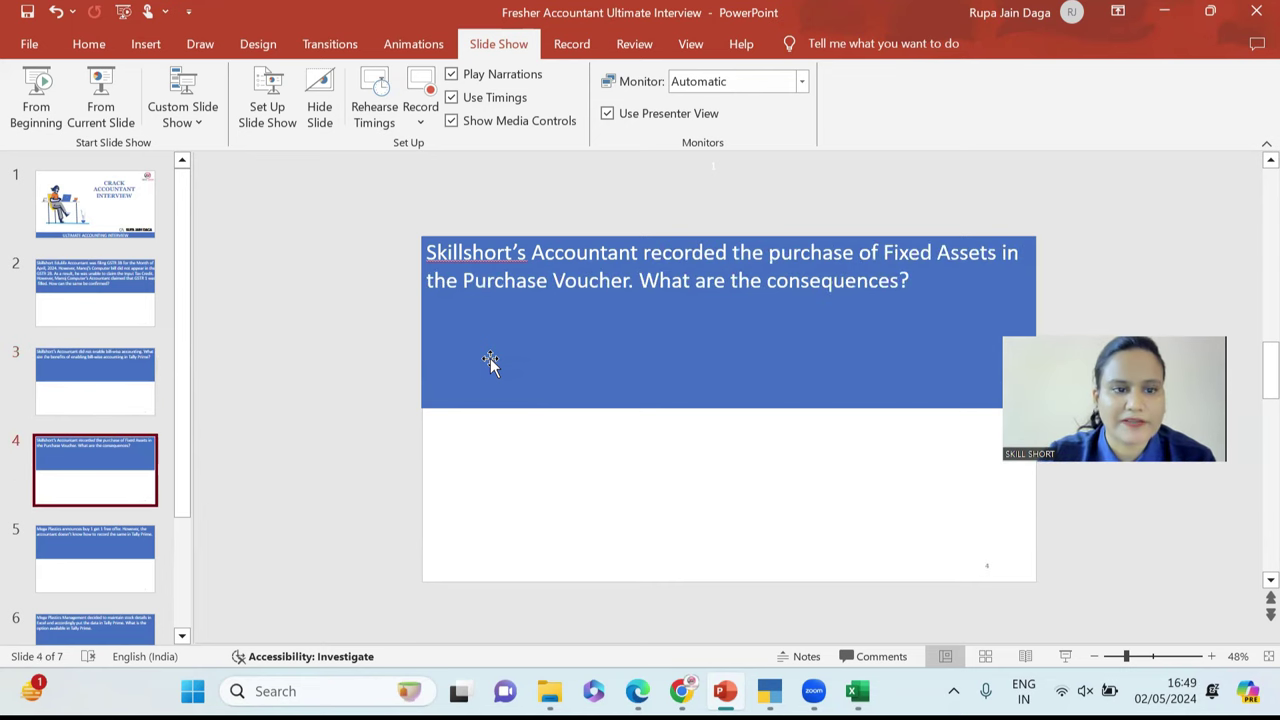
left_click(95, 108)
key("Left")
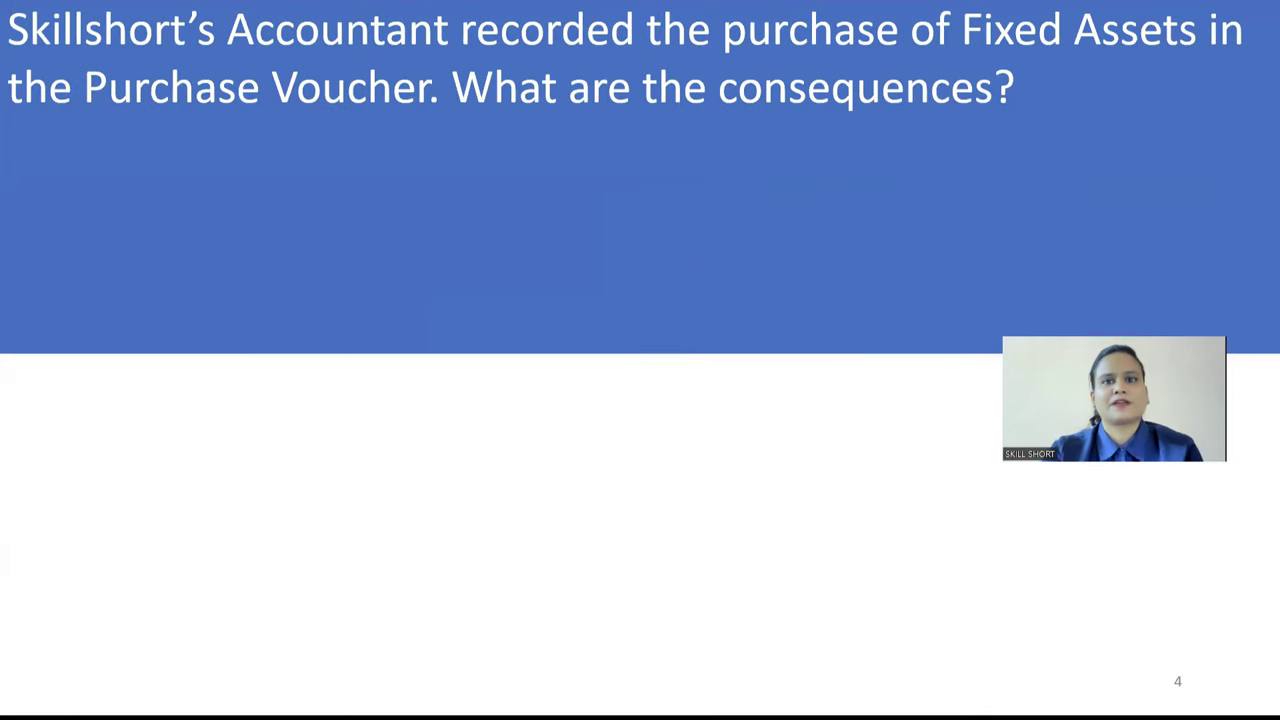
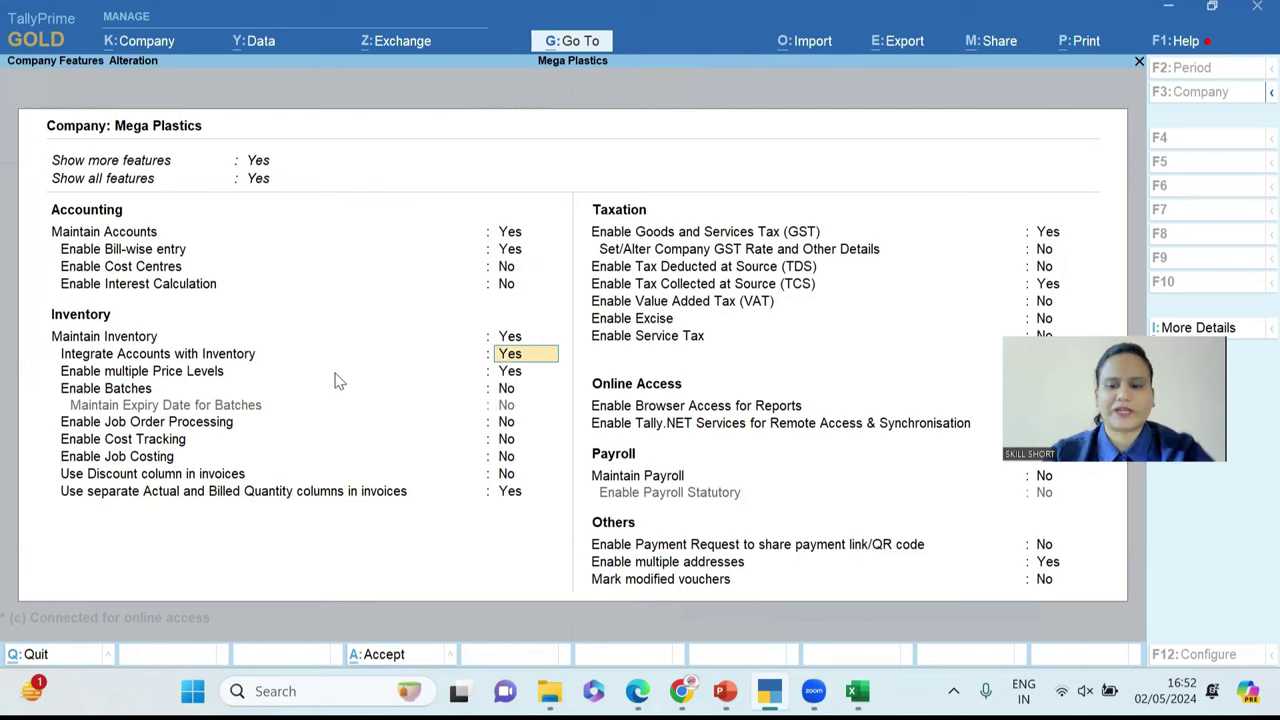
Leave the company features, open the Profit & Loss A/c and expand the Closing Stock breakdown.
key("Return")
key("F3")
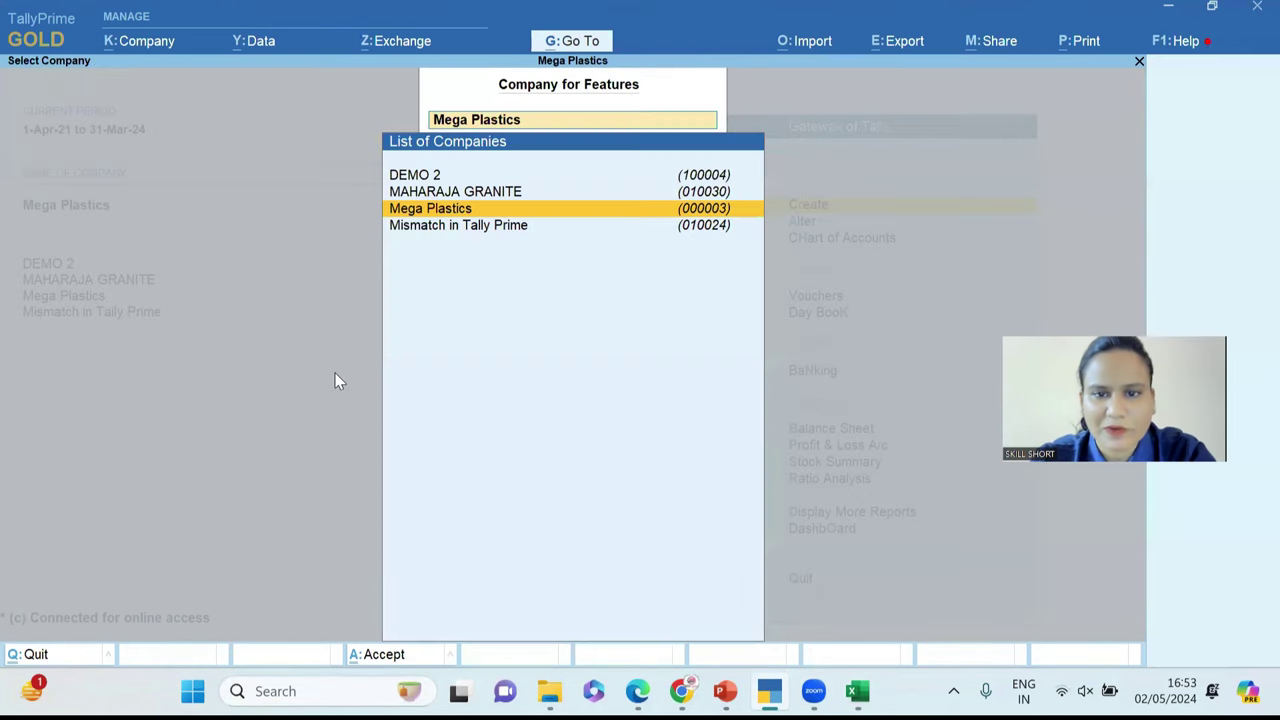
key("Escape")
key("Down")
key("Down")
key("Down")
key("Down")
key("Down")
key("Down")
key("Down")
key("Down")
key("Up")
key("Return")
key("Down")
key("Return")
key("Escape")
key("shift+Return")
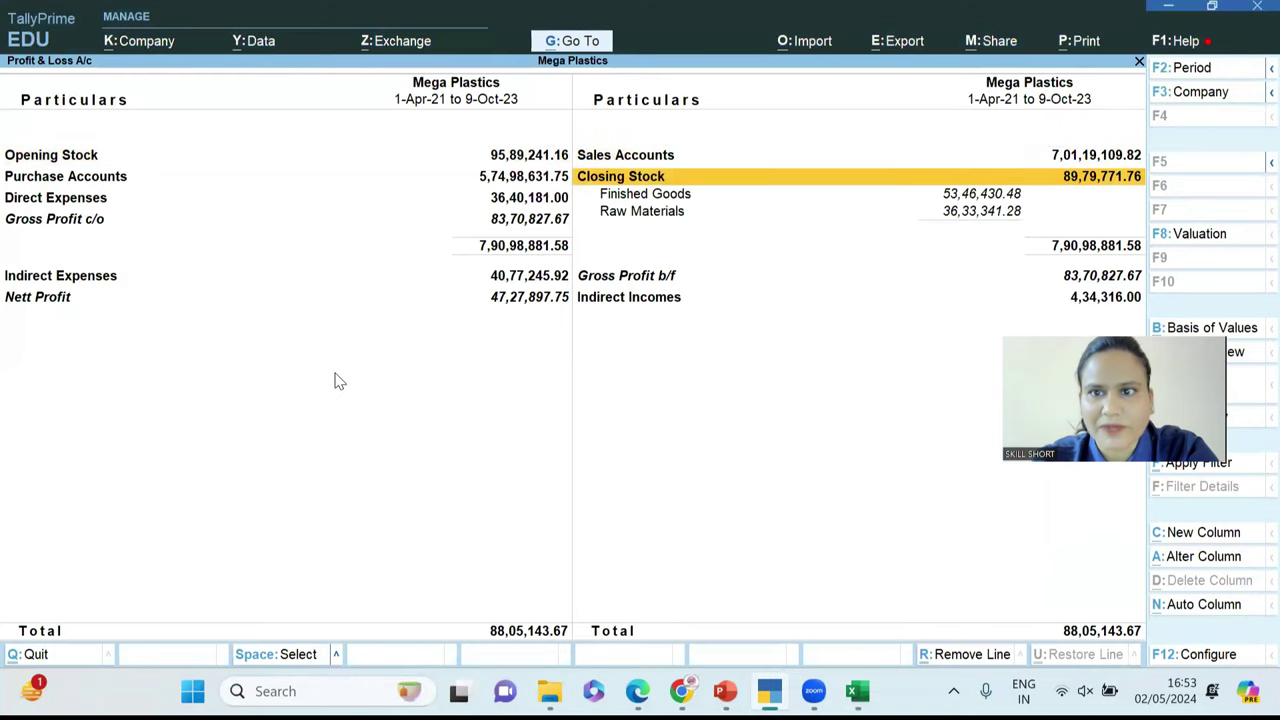
Drill down into the Closing Stock details of the Profit & Loss A/c and return to the Gateway of Tally.
key("Down")
key("Return")
key("Down")
key("Down")
key("Return")
key("Escape")
key("Escape")
key("Escape")
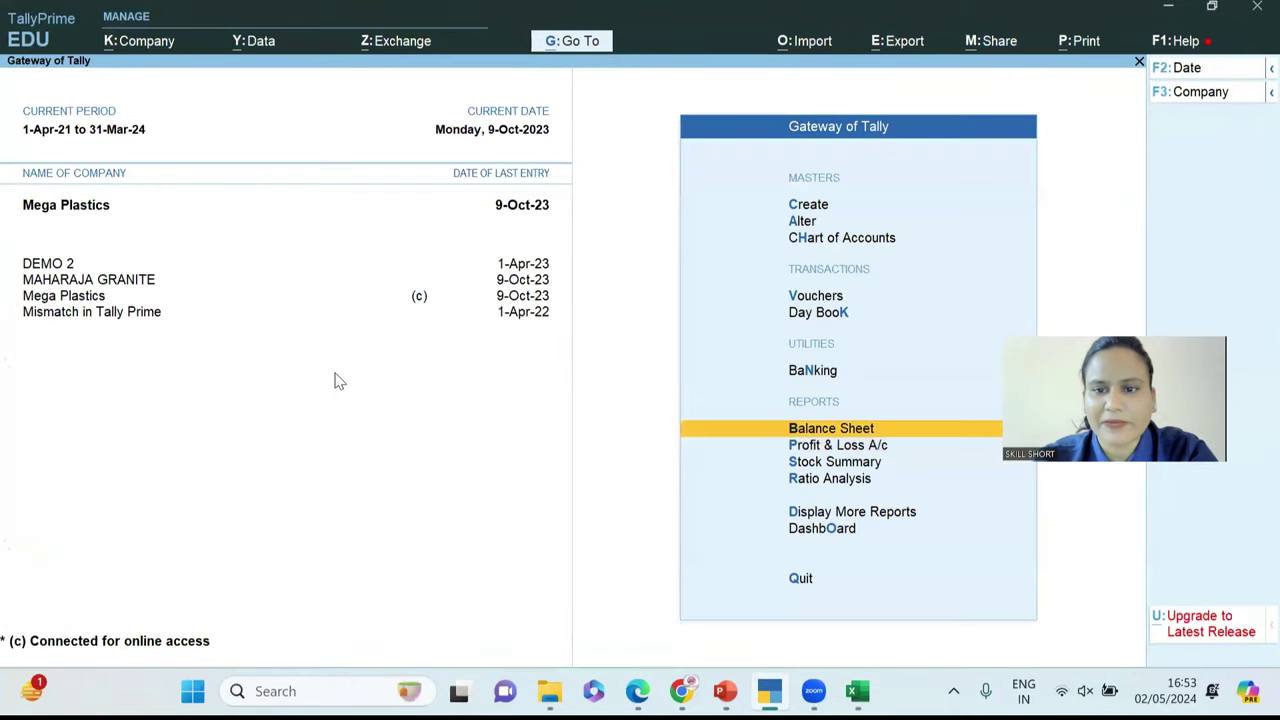
Set Integrate Accounts with Inventory to No in the features of Mega Plastics and save the change.
key("F11")
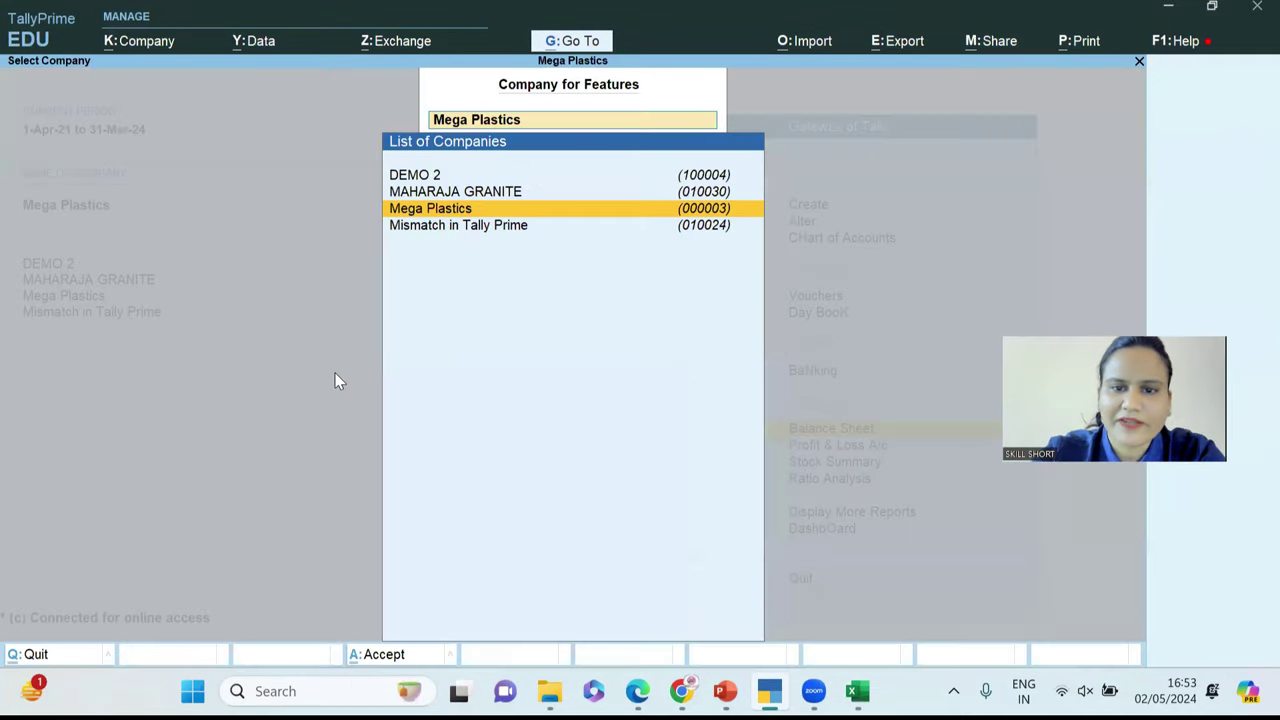
key("Return")
key("Down")
key("Down")
key("Down")
key("Down")
key("Down")
type("N")
key("Return")
key("ctrl+a")
type("me")
key("Escape")
key("Up")
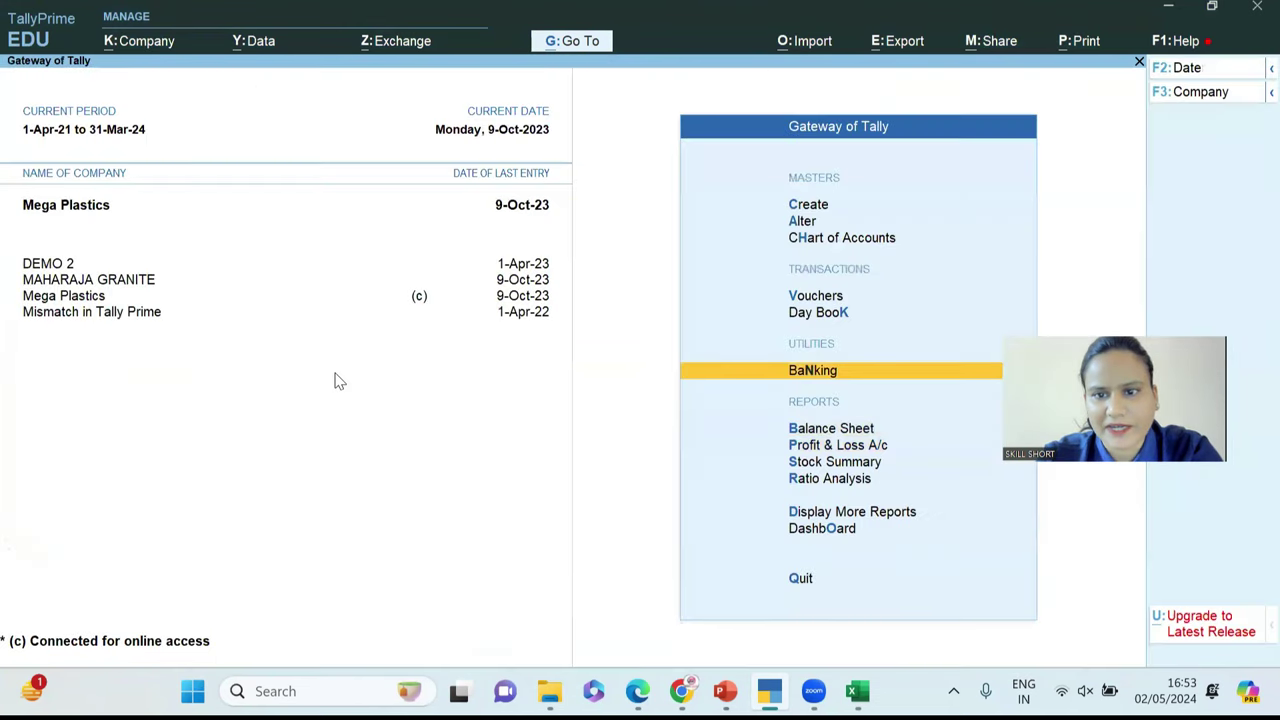
Open the Profit & Loss A/c and view the stock ledger master behind Closing Stock.
key("Down")
key("Down")
key("Return")
key("Right")
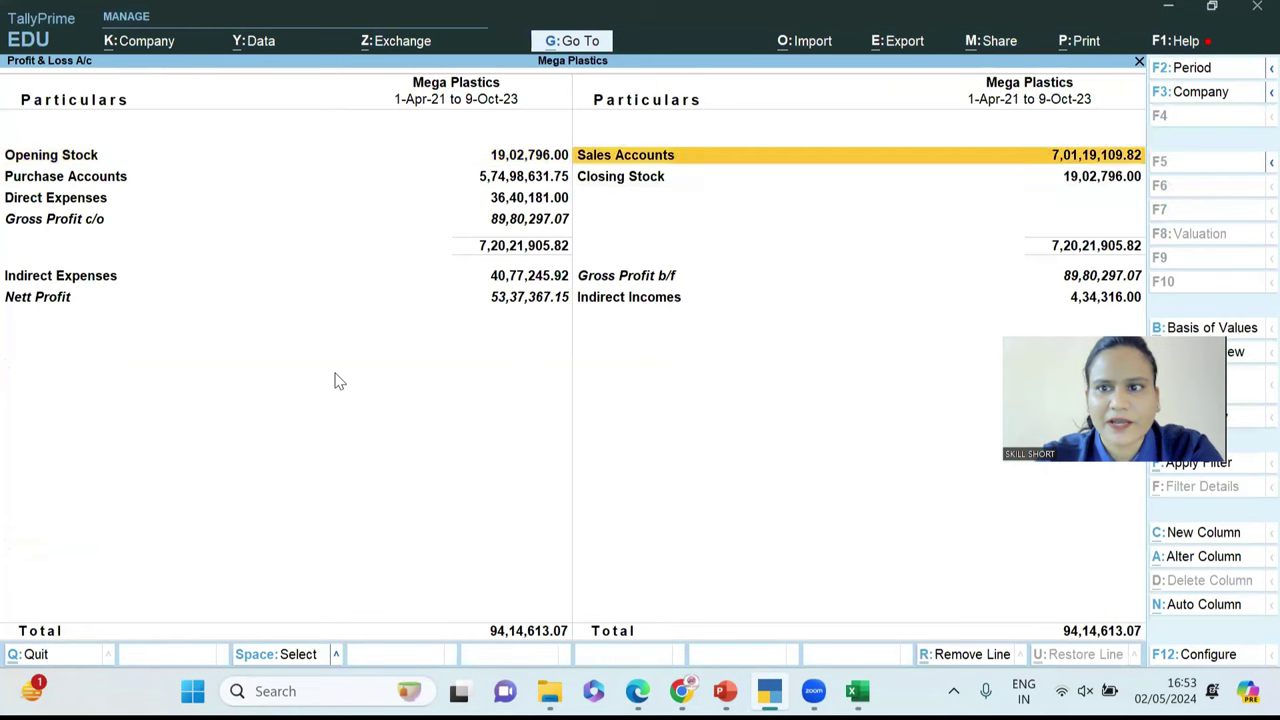
key("Down")
key("Return")
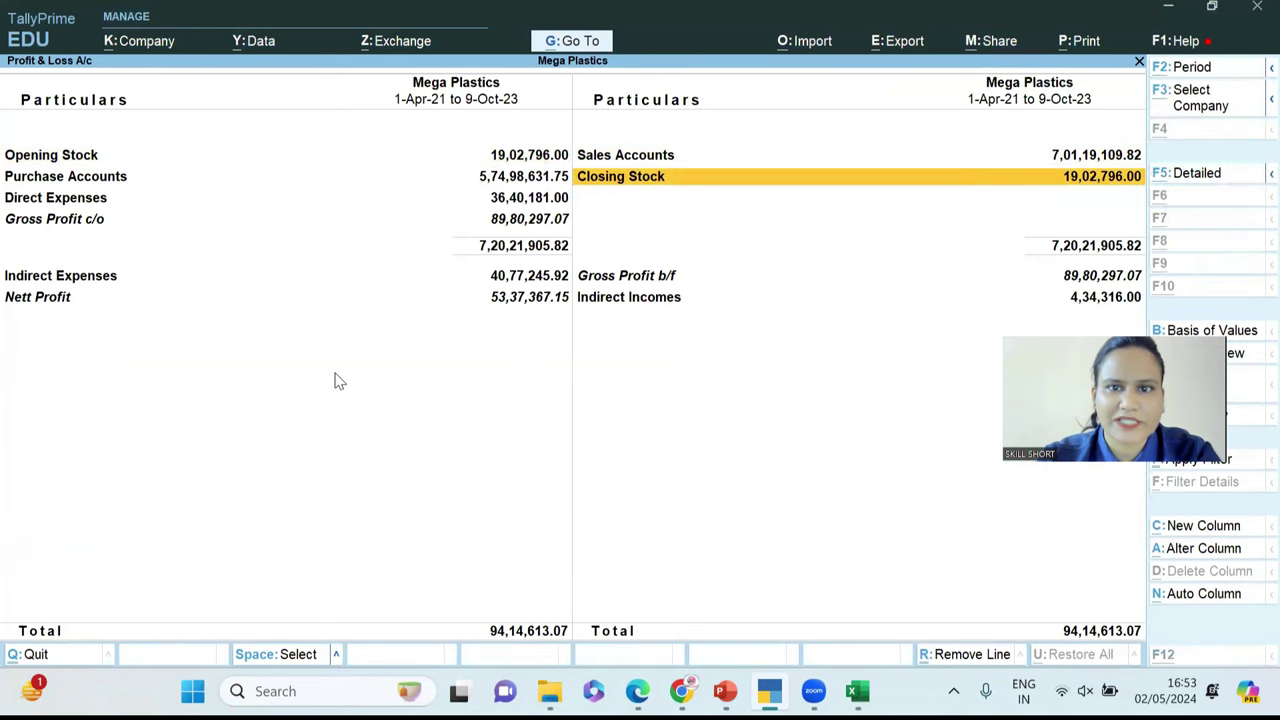
key("ctrl+Return")
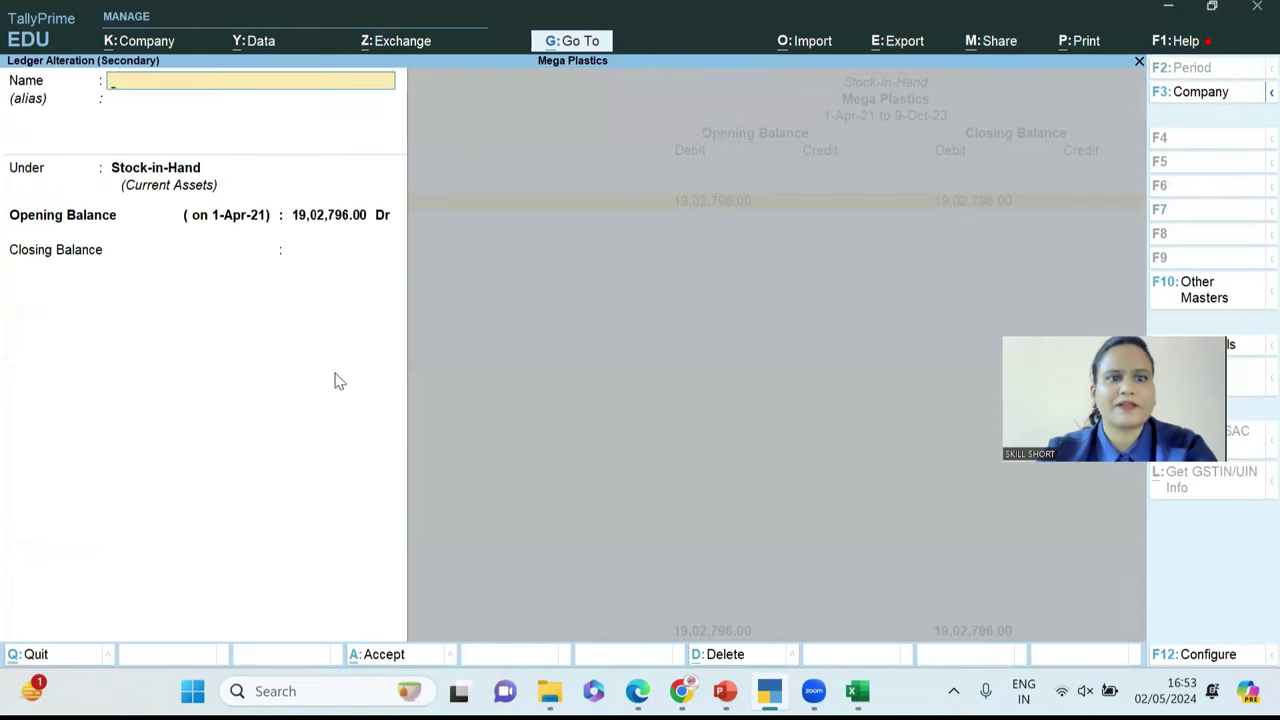
key("Escape")
key("Escape")
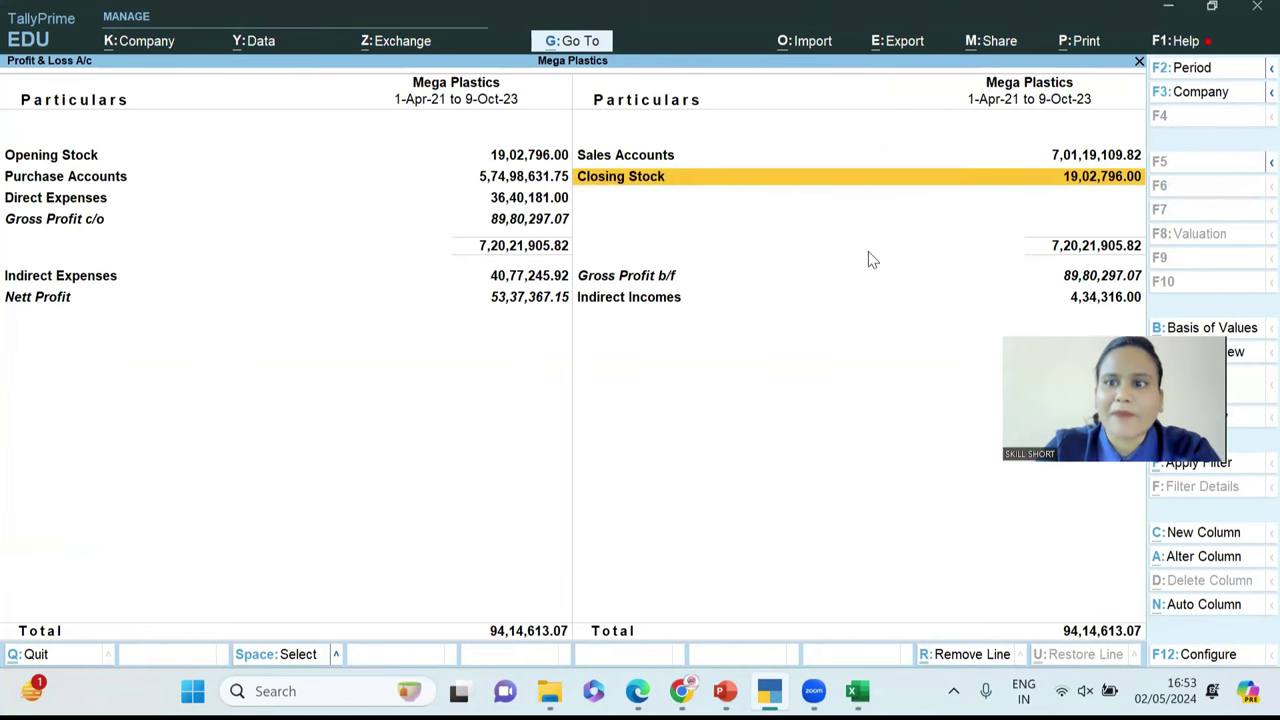
Set the Opening Stock ledger's closing balance to 11,00,000 Dr as of 31-Mar-22 and save the ledger.
key("Return")
key("ctrl+Return")
key("Return")
key("Return")
key("Return")
key("Return")
key("Return")
key("Return")
key("Escape")
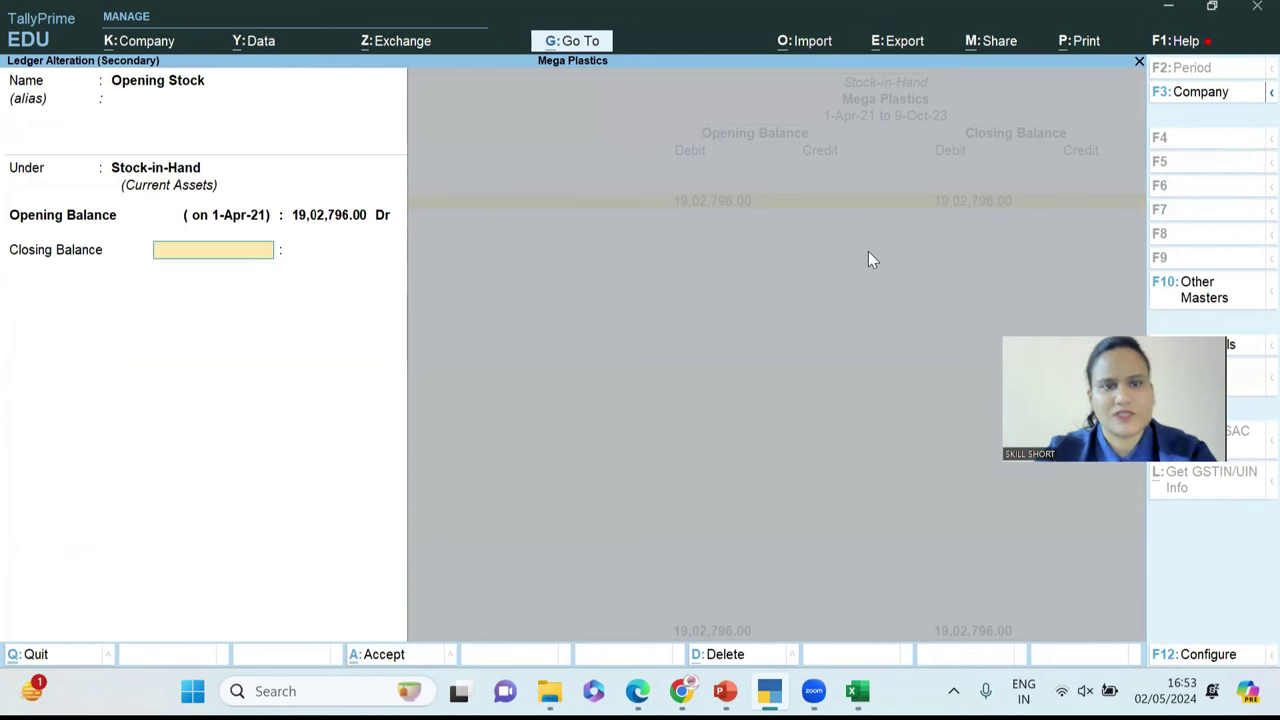
type("31-03-202")
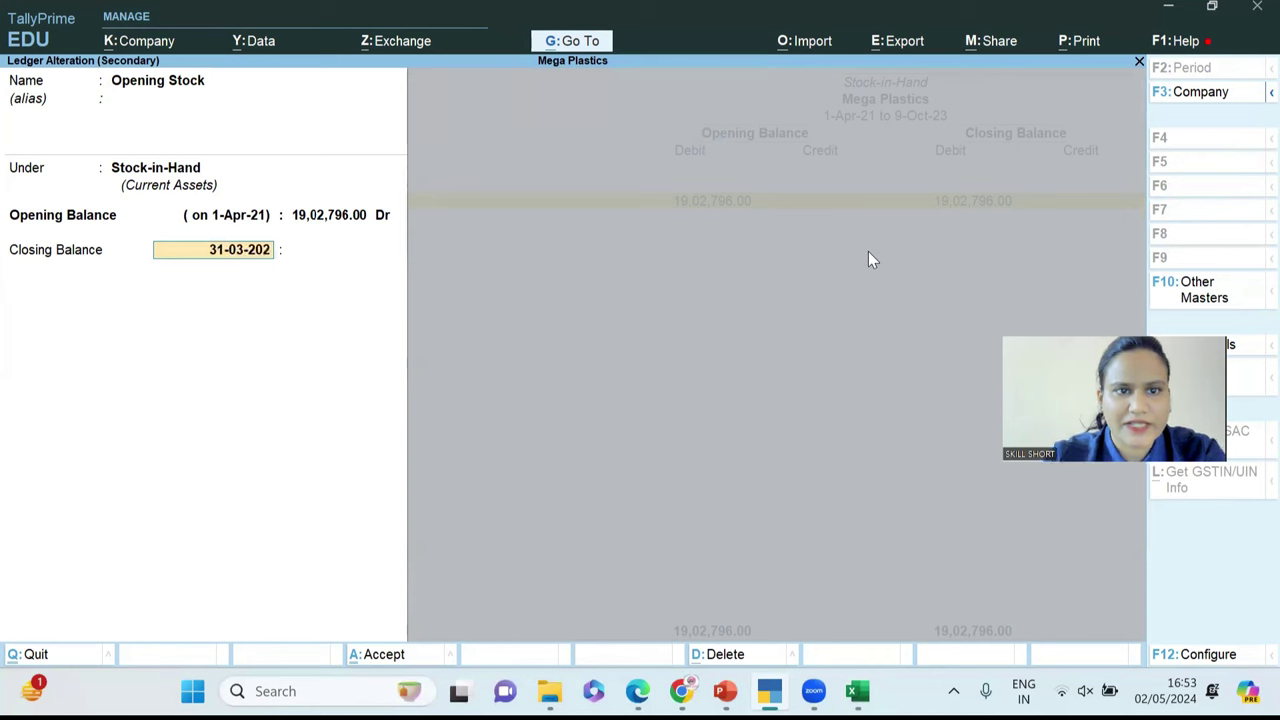
type("2")
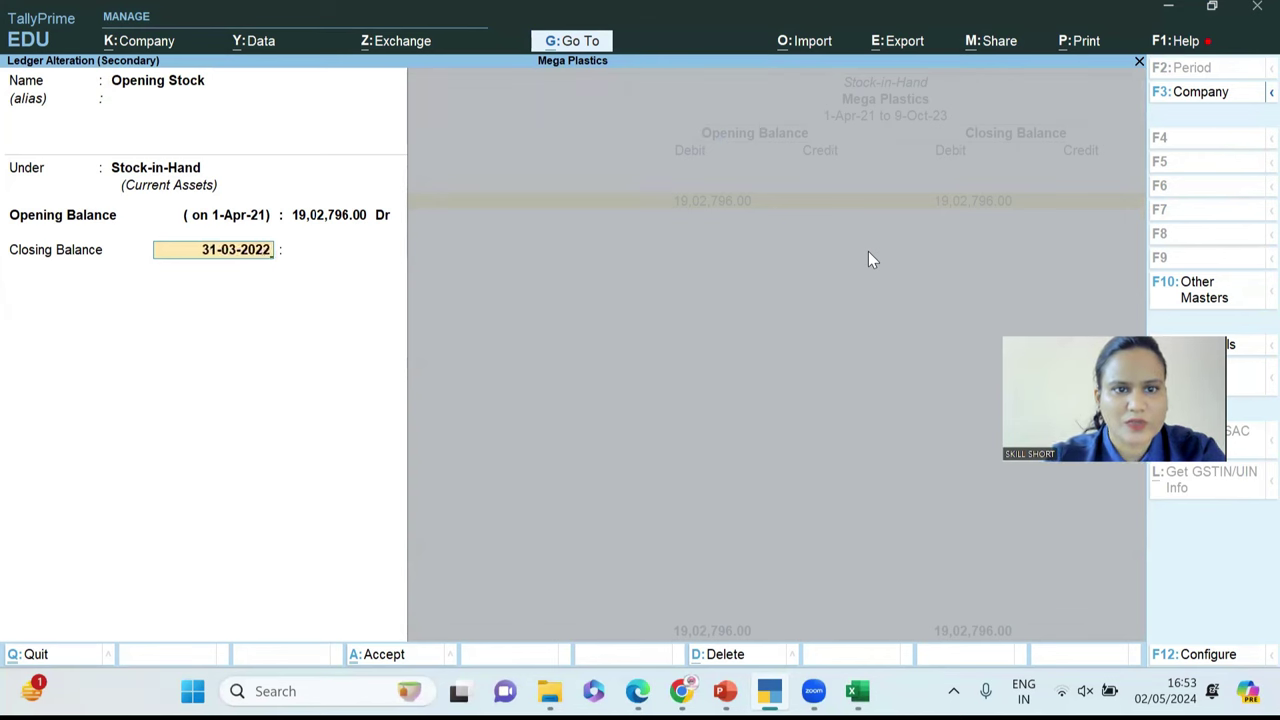
key("Return")
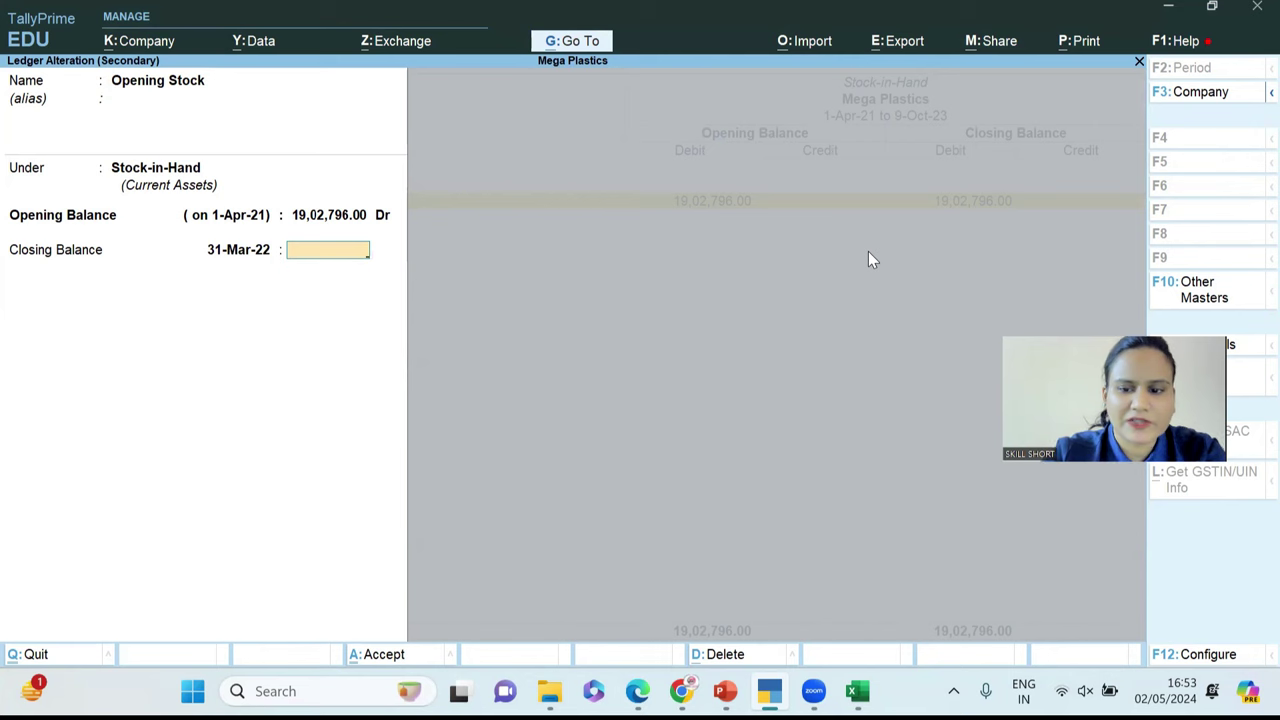
type("11,00,000")
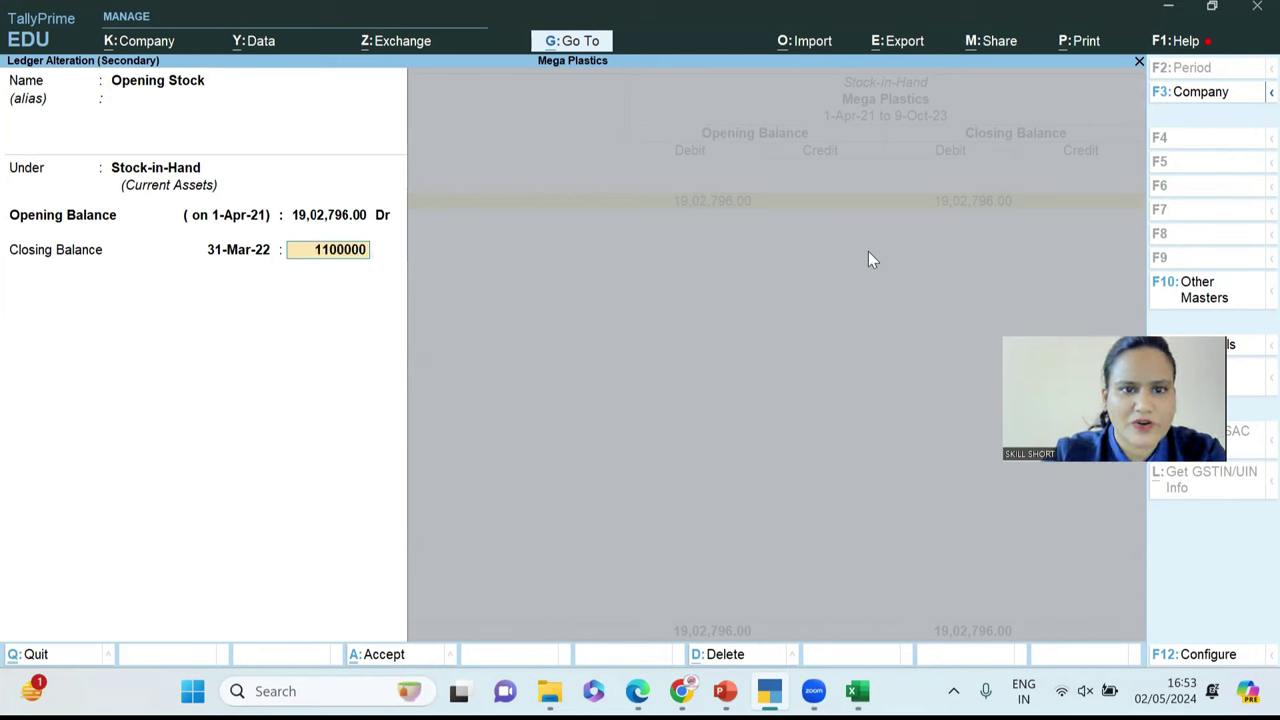
key("Return")
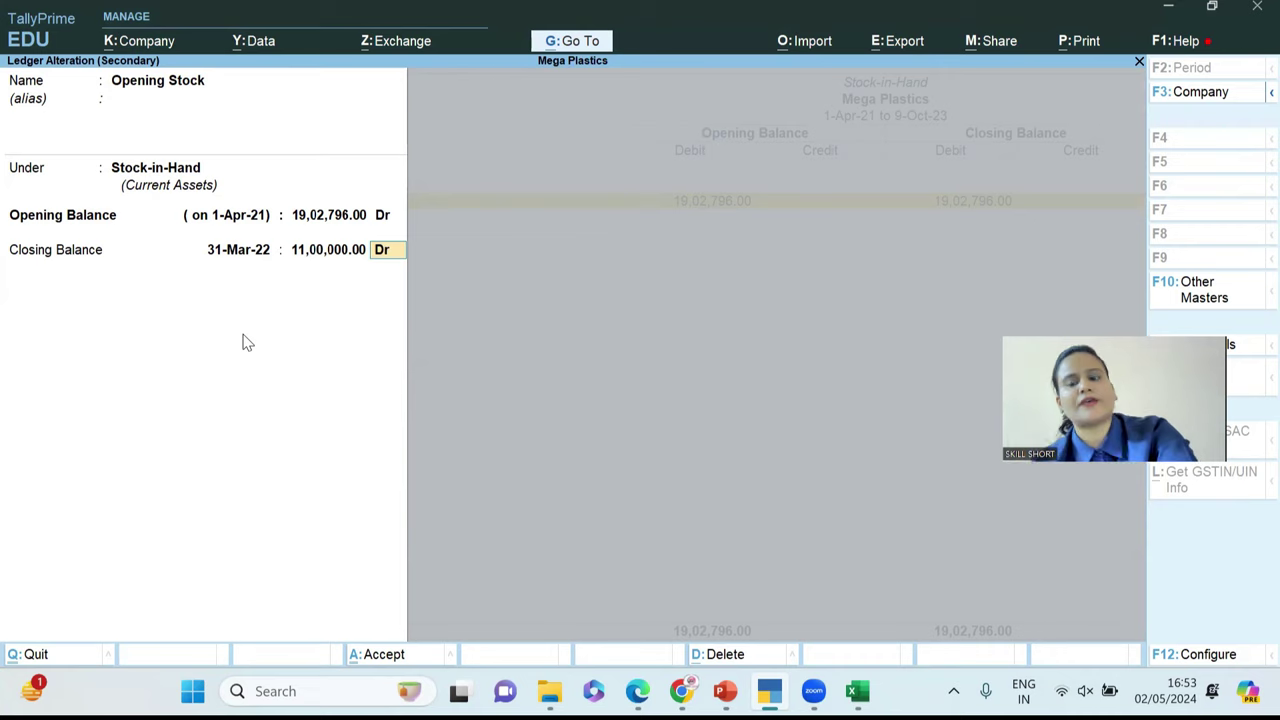
key("ctrl+a")
Expand Closing Stock in the Profit & Loss A/c and review its Stock Group Summary.
key("Escape")
key("Right")
key("Down")
key("shift+Return")
key("Down")
key("Up")
key("Return")
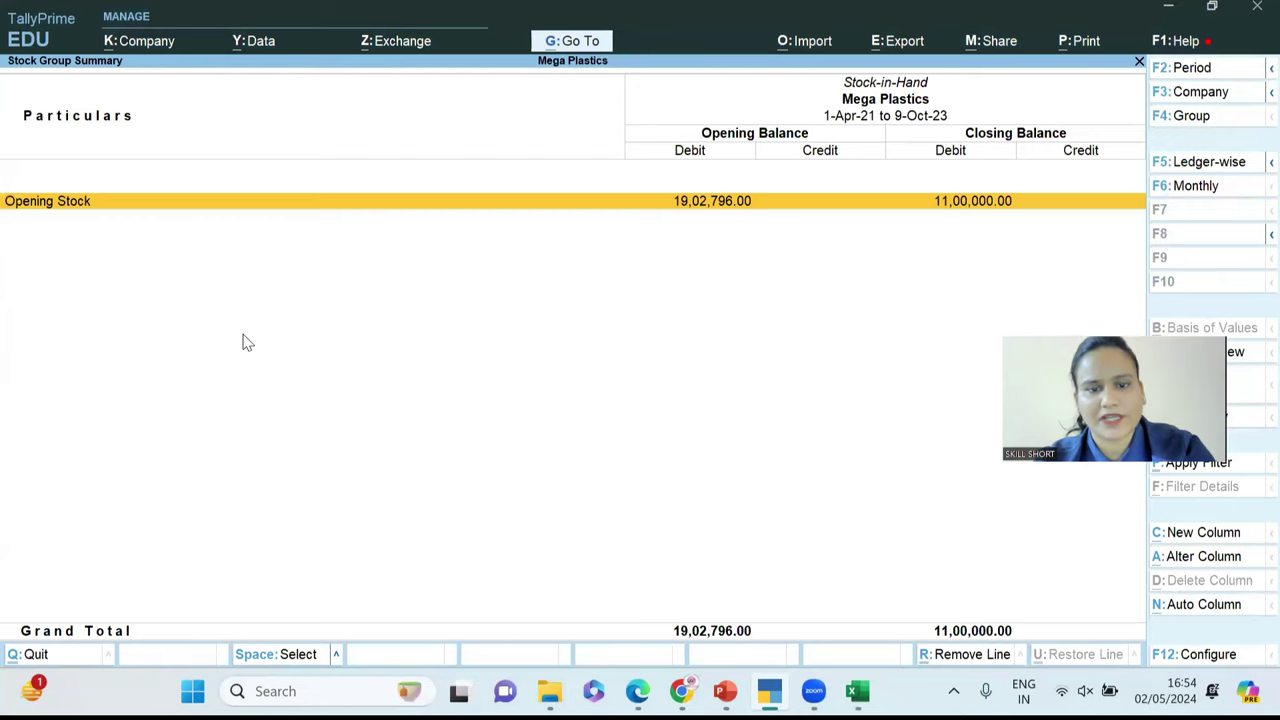
key("Escape")
Set the Profit & Loss A/c period from 1-4-2021 to 31-3-22.
key("F2")
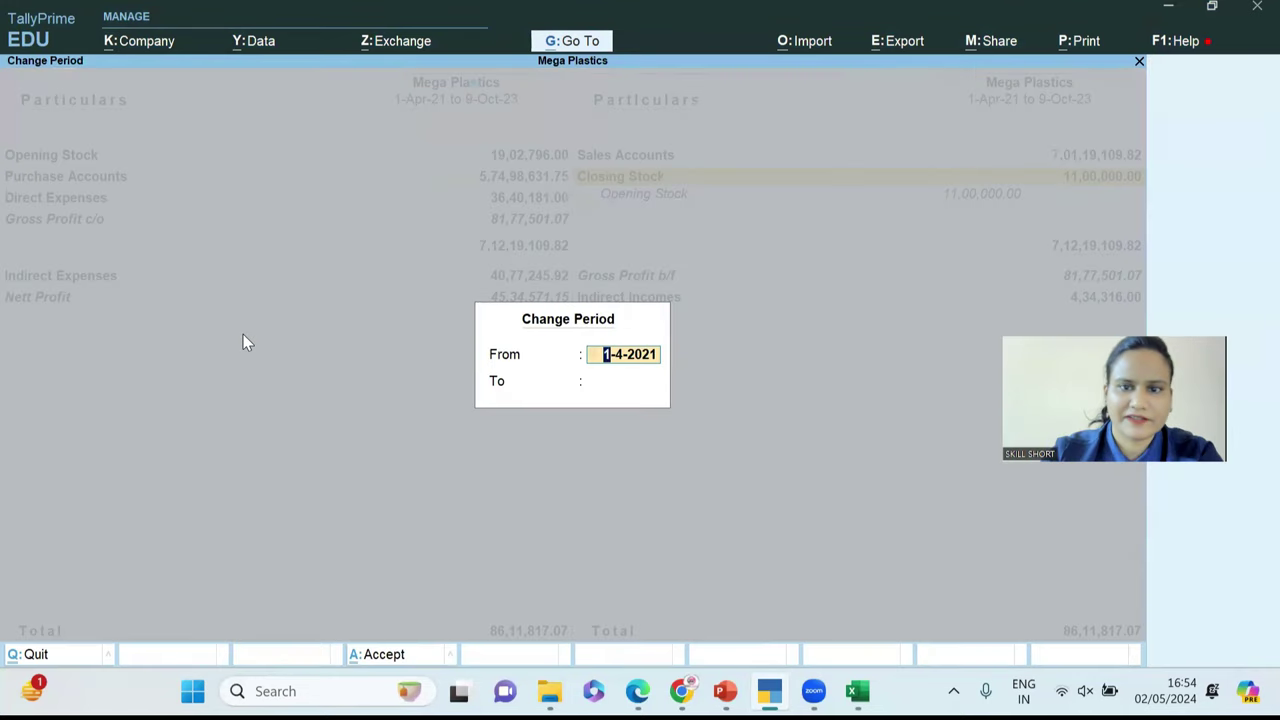
key("Return")
type("31-3-22")
key("Return")
Review the Opening Stock ledger's balances from Closing Stock, then quit without saving and return to the Gateway of Tally.
key("Down")
key("Down")
key("Up")
key("Return")
key("ctrl+Return")
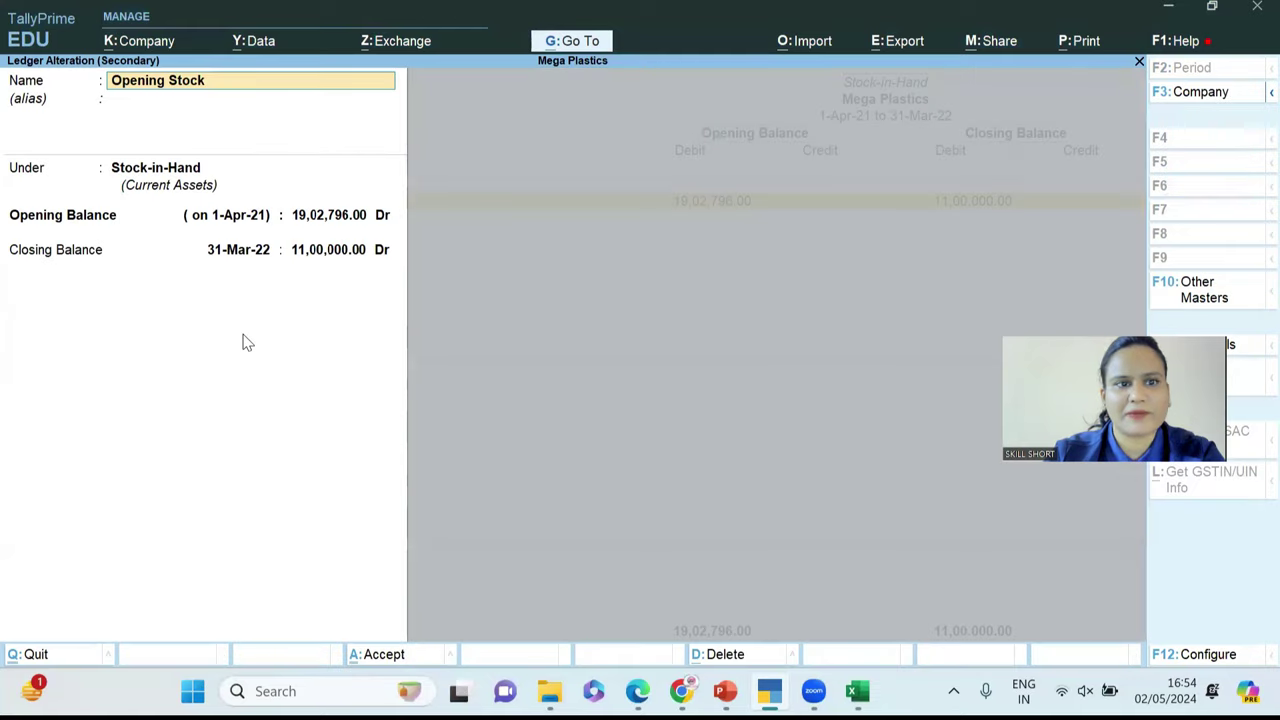
key("Return")
key("Return")
key("Return")
key("Return")
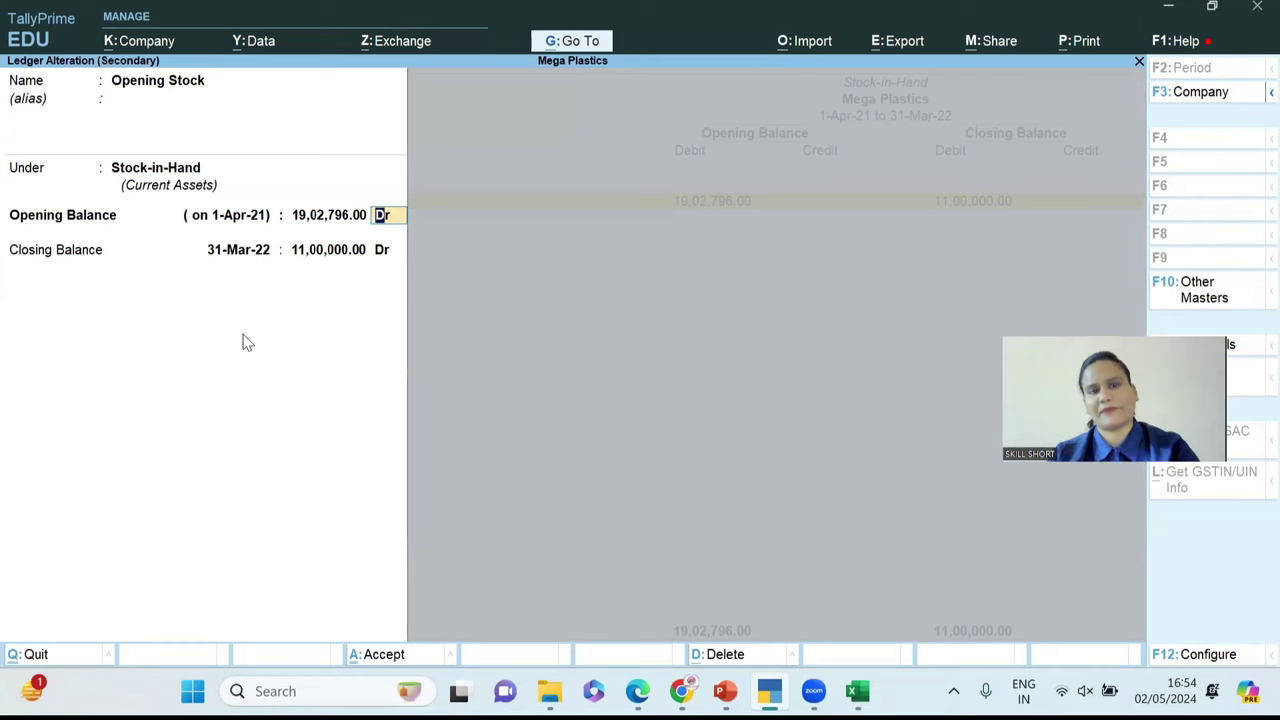
key("Escape")
key("y")
key("Escape")
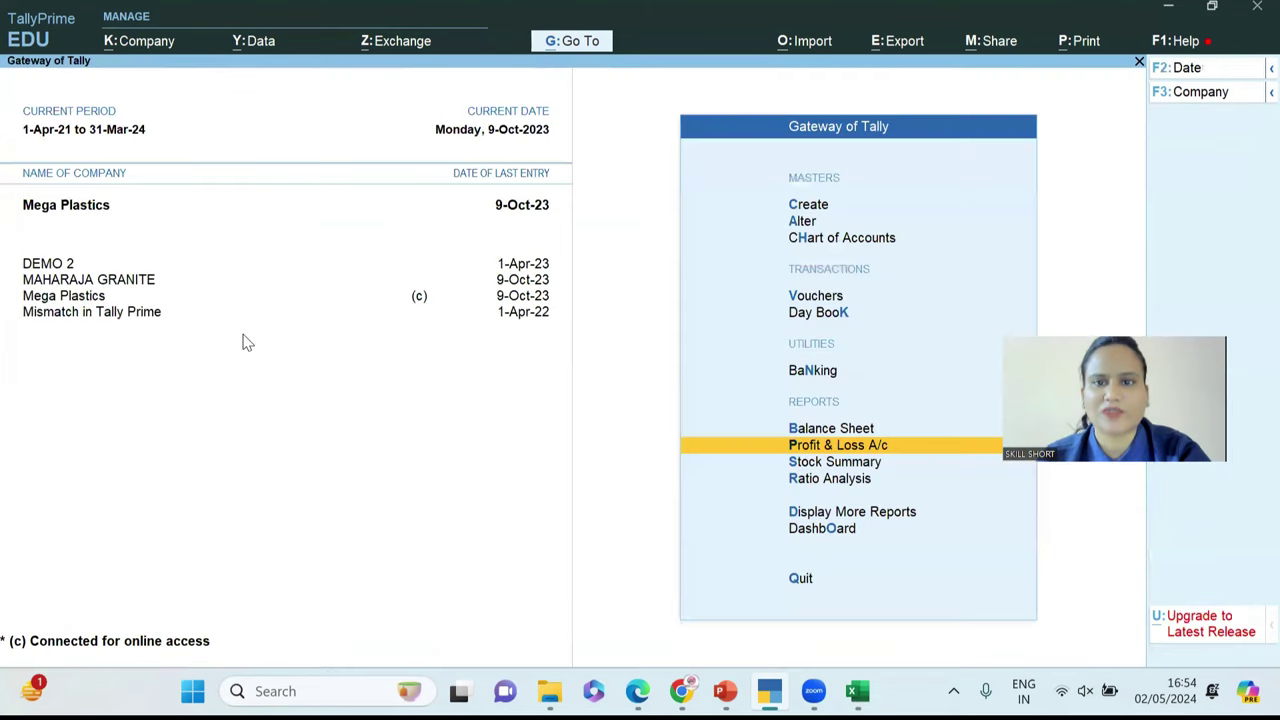
Open the company features of Mega Plastics.
key("alt")
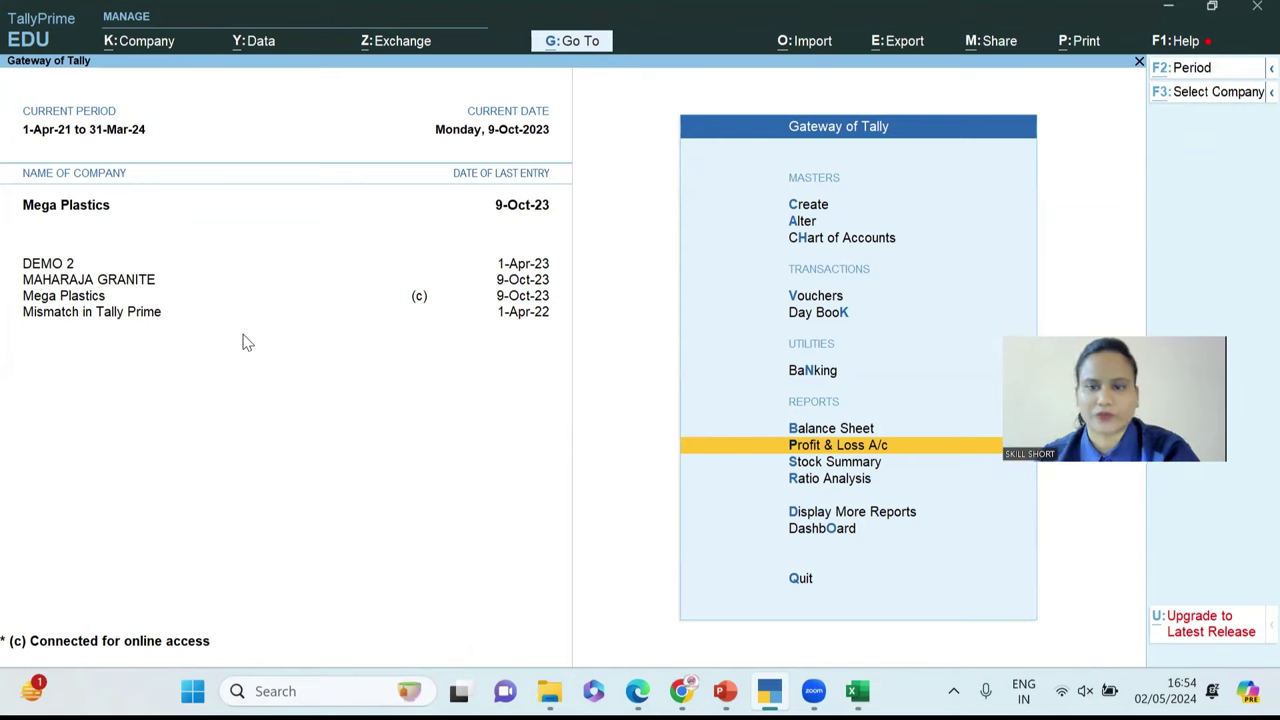
key("F11")
key("Return")
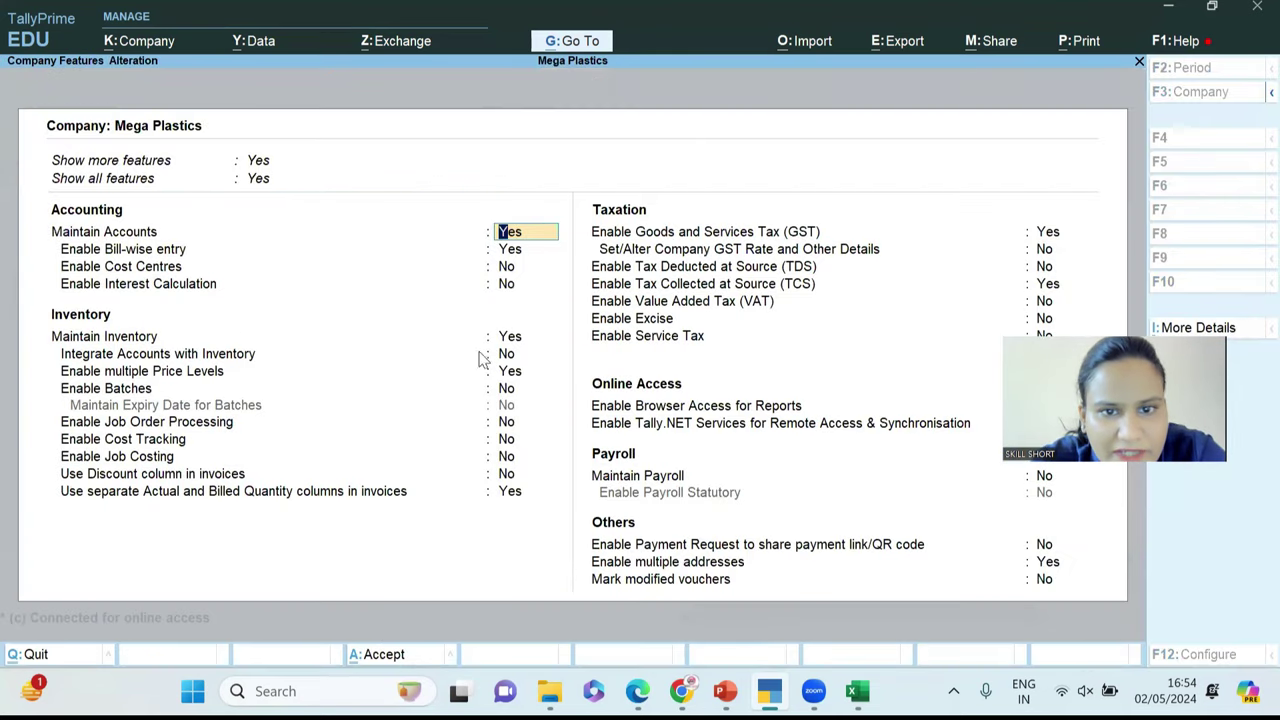
Switch to PowerPoint and present slide 7, the question about recording a sample item given to a customer.
key("alt+Tab")
scroll(510, 363, "down", 1)
left_click(100, 92)
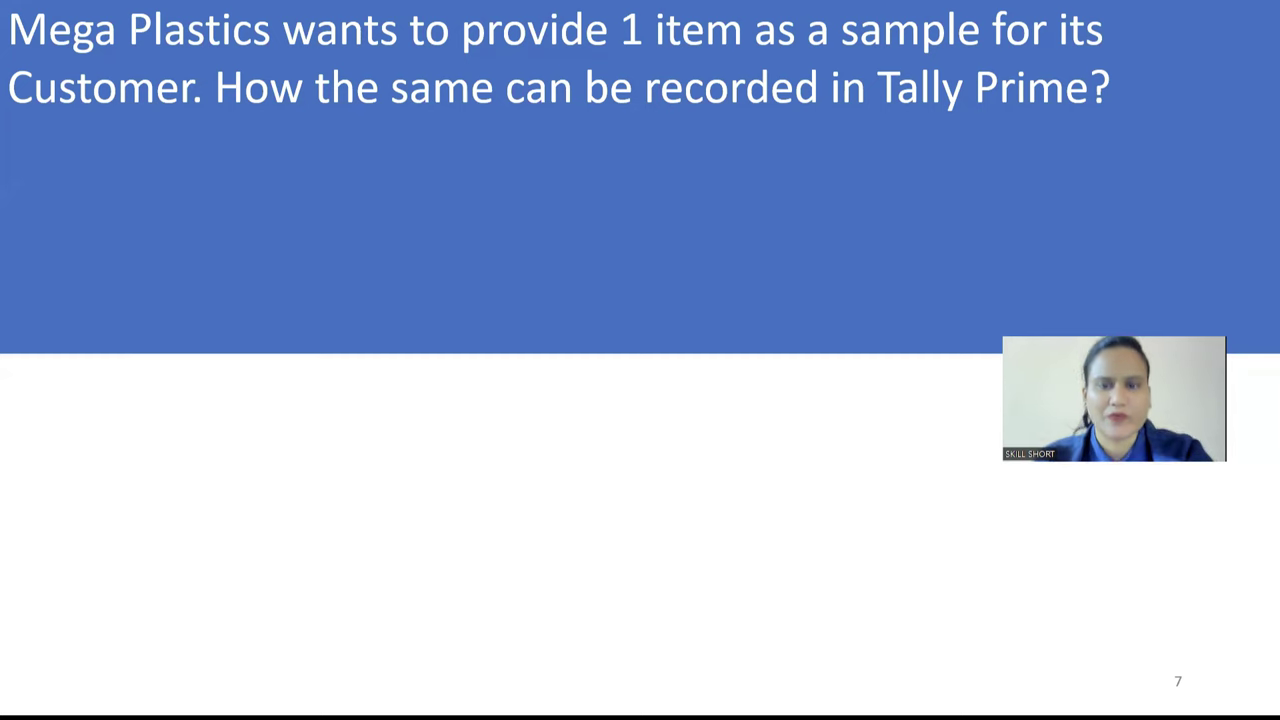
End the slide show, switch to TallyPrime and look at the quantity columns of a new sales voucher.
key("Escape")
key("alt+Tab")
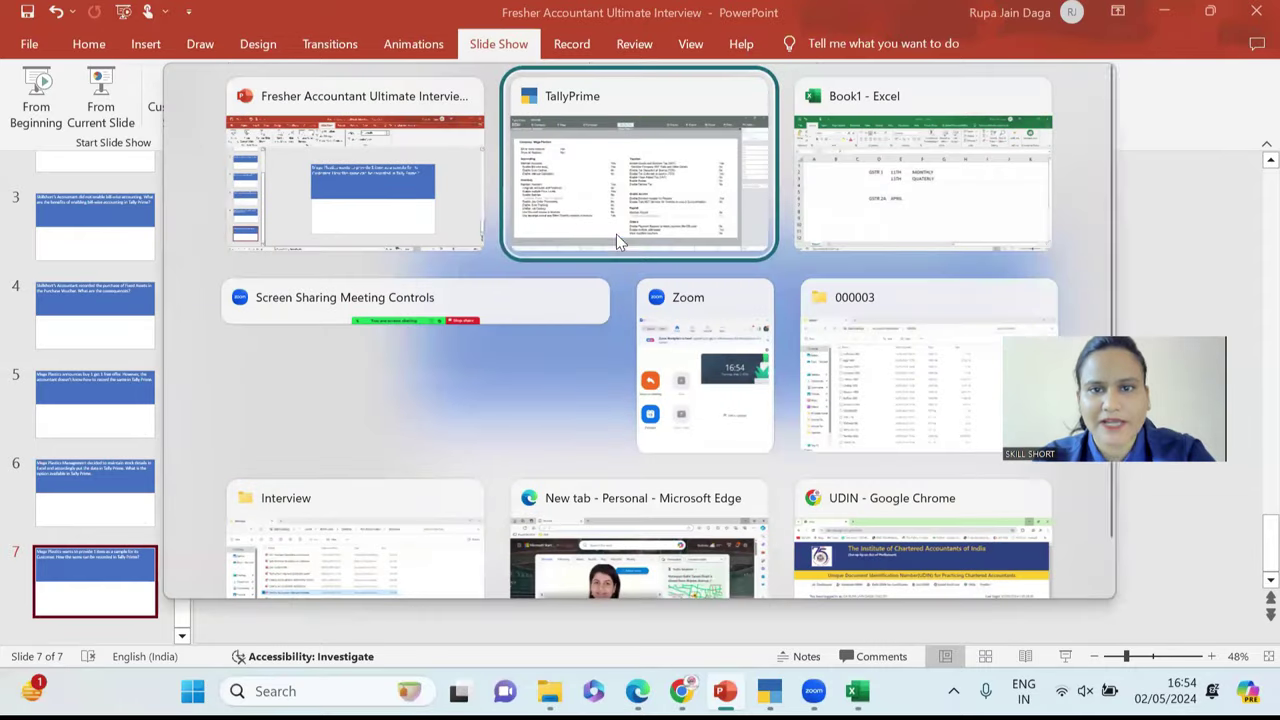
key("Escape")
key("Escape")
key("Up")
key("Up")
key("Up")
key("Up")
key("Return")
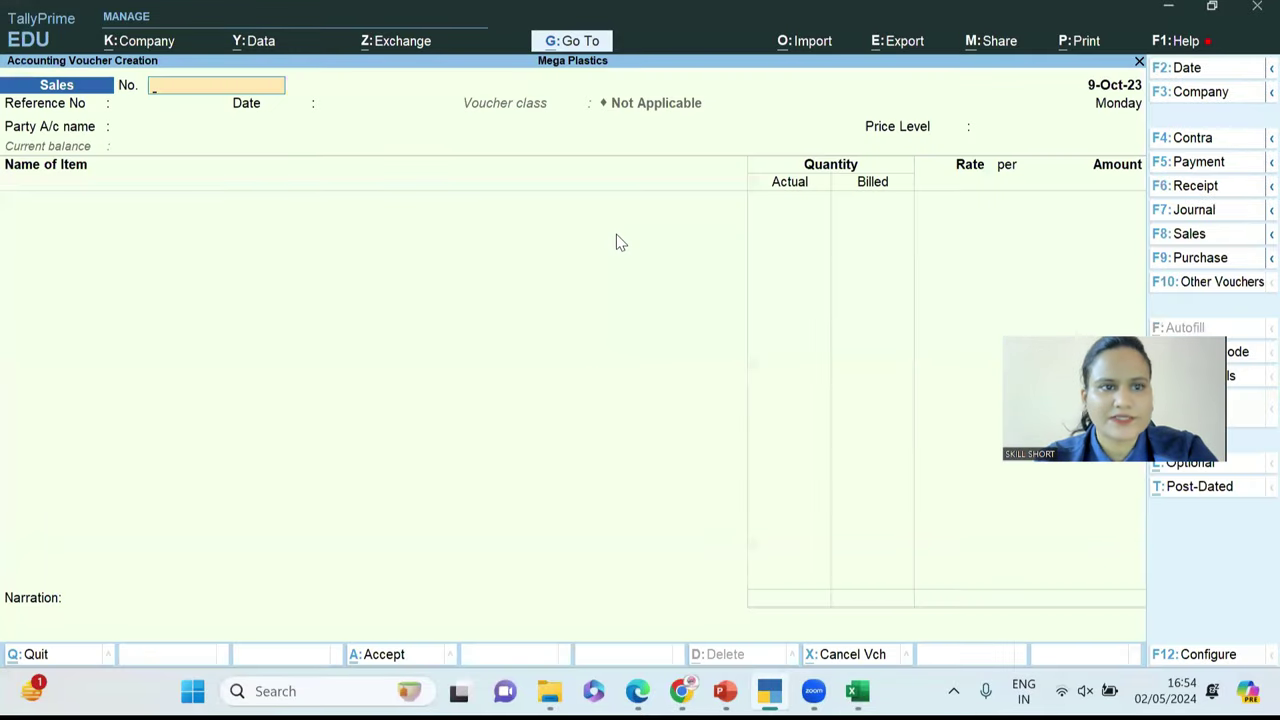
key("Escape")
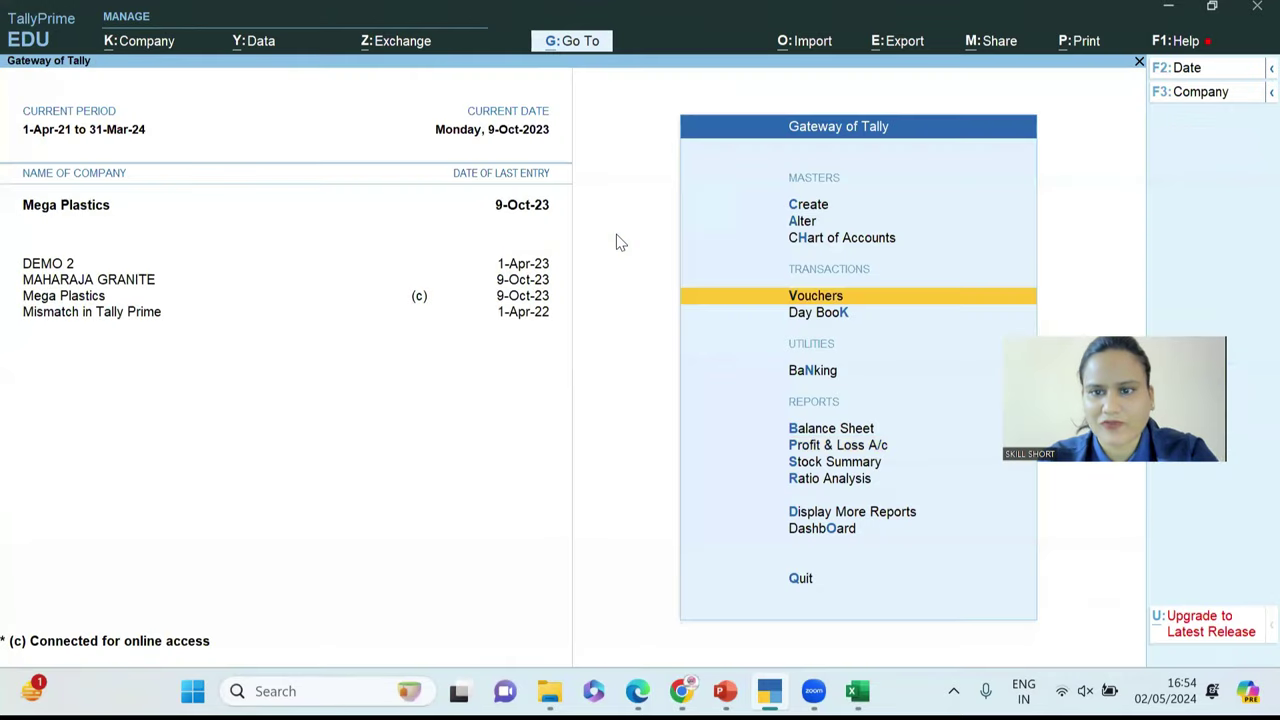
Set Use separate Actual and Billed Quantity columns in invoices to No for Mega Plastics and save the features.
key("F11")
key("Return")
key("Down")
key("Down")
key("Down")
key("Down")
key("Down")
key("Down")
key("Down")
key("Down")
key("Down")
key("Down")
key("Down")
key("Down")
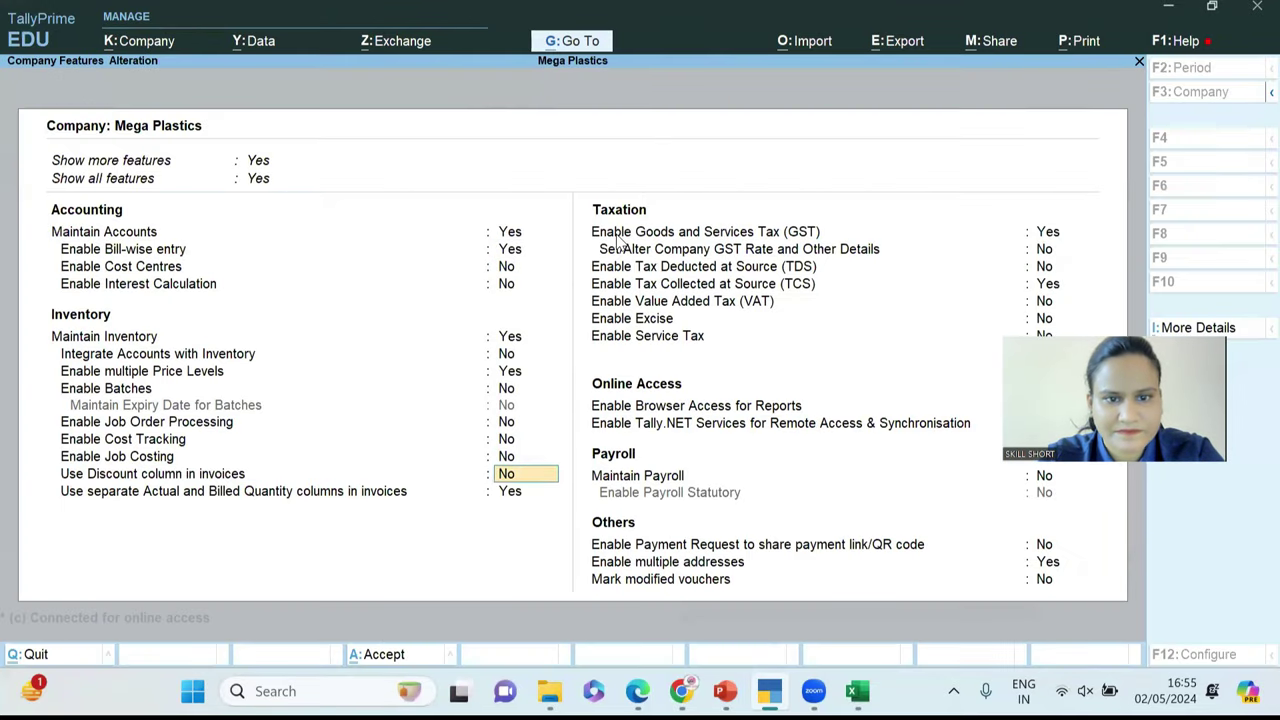
key("Down")
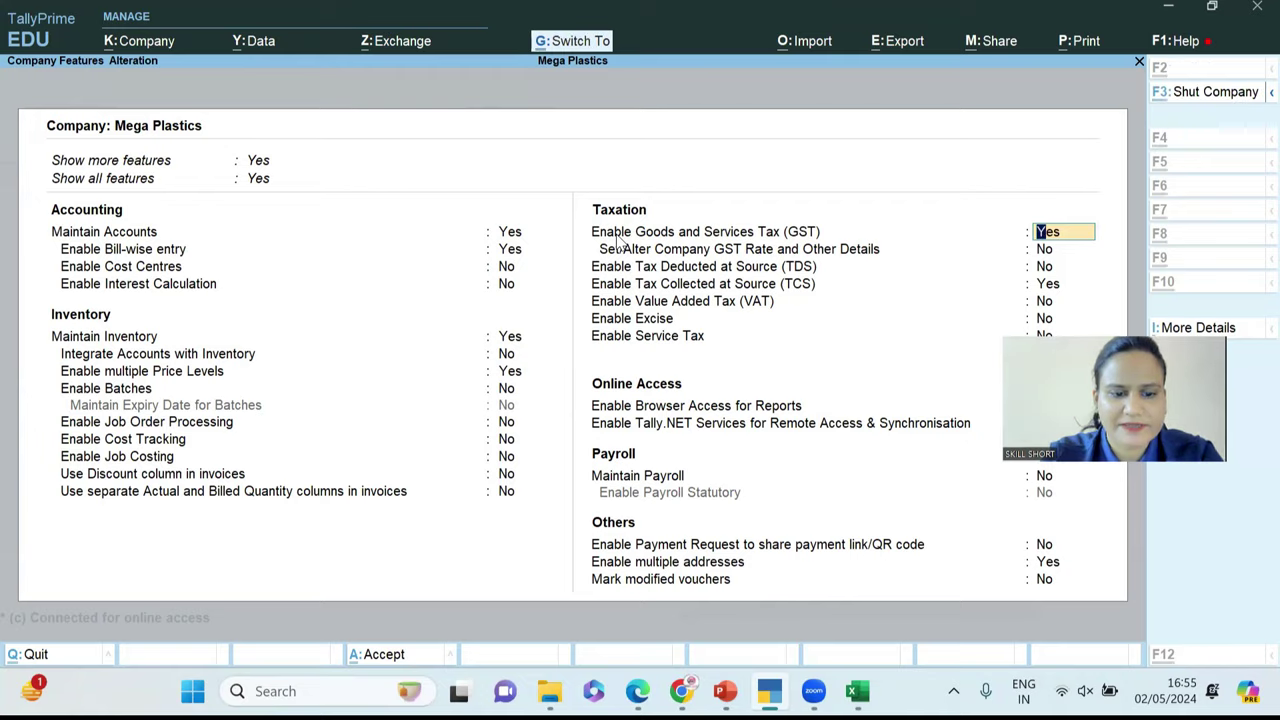
key("F3")
key("Escape")
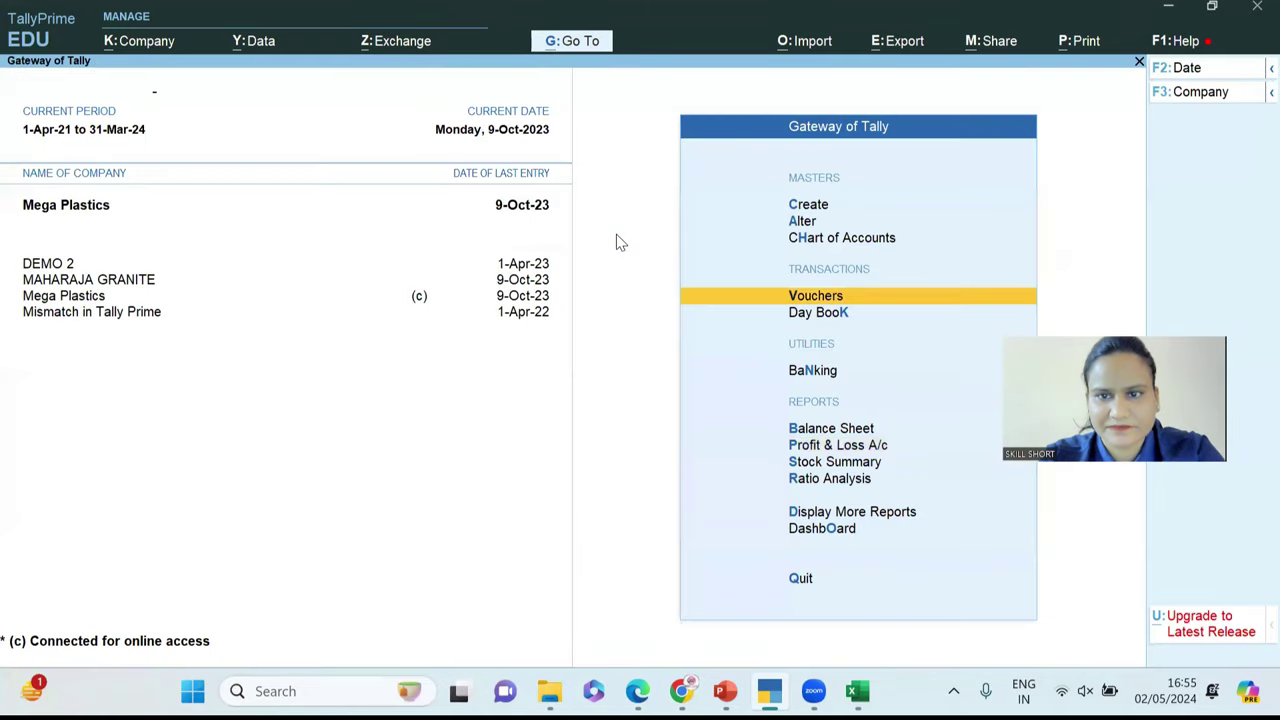
Start a new sales voucher with voucher number 122.
key("Return")
type("122")
key("Return")
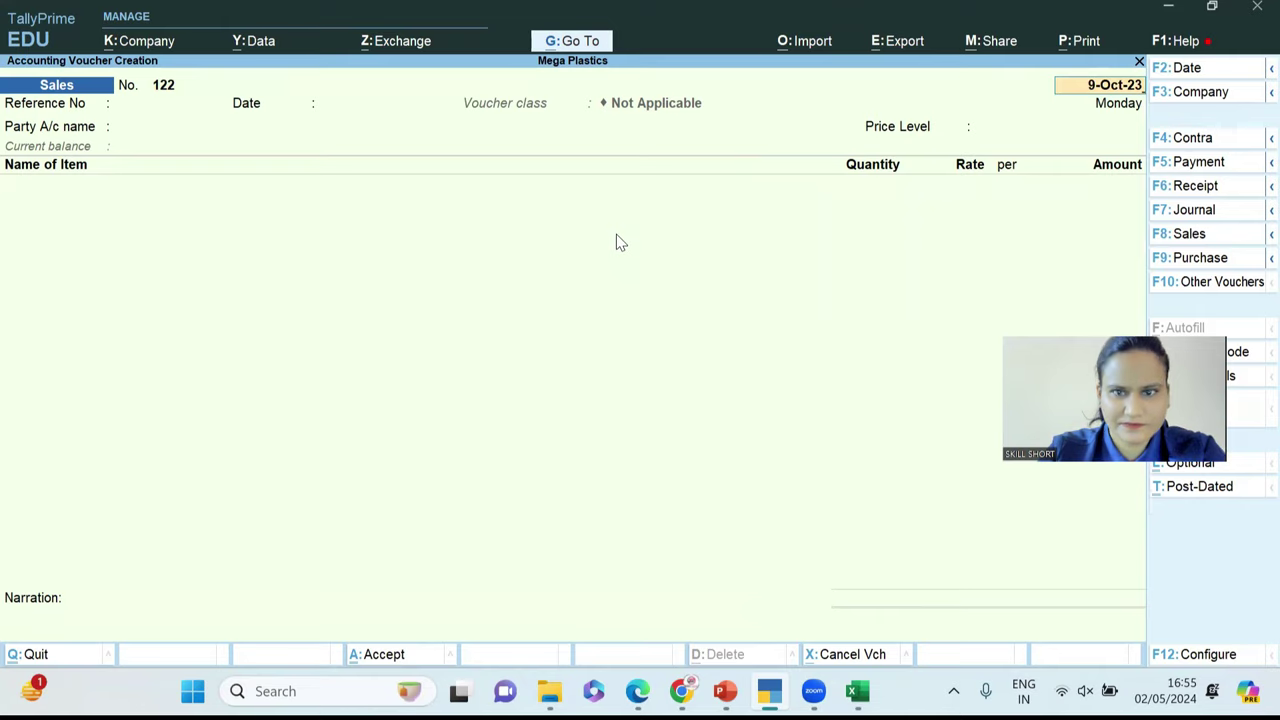
Change the accounting period, entering A22 as the start and M24 as the end.
key("alt+F2")
type("A22")
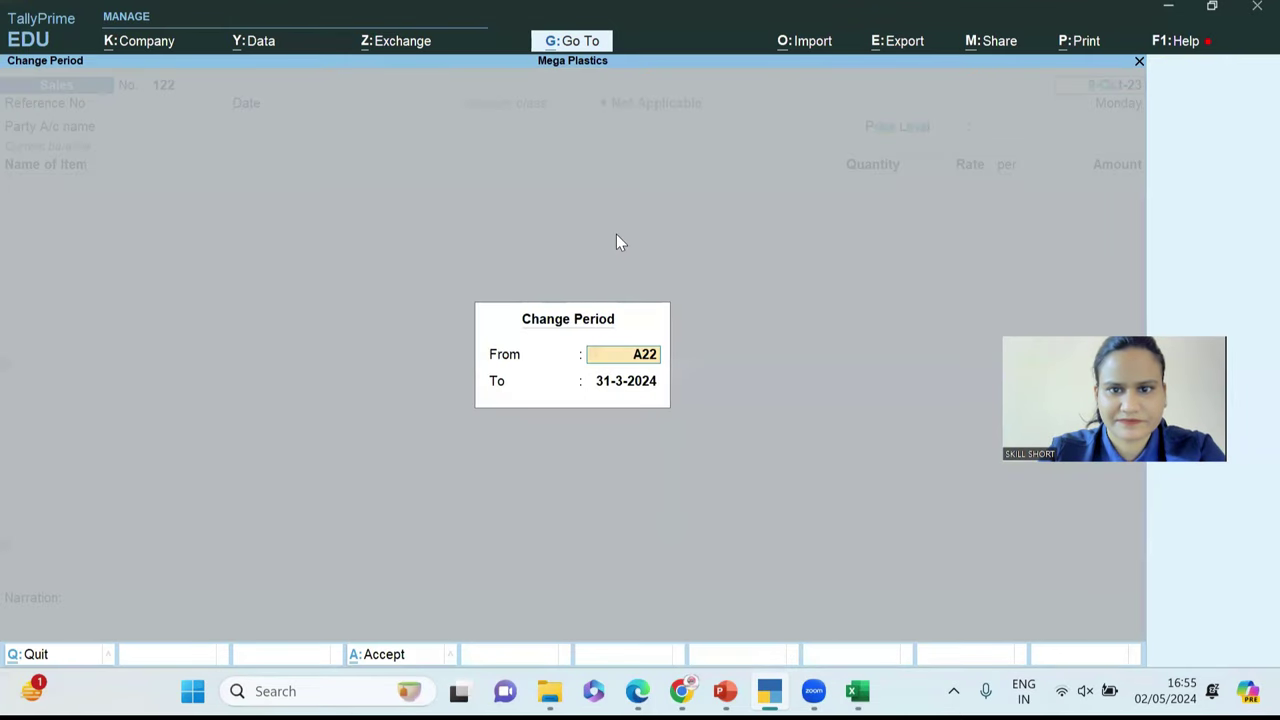
key("Return")
type("M24")
key("Return")
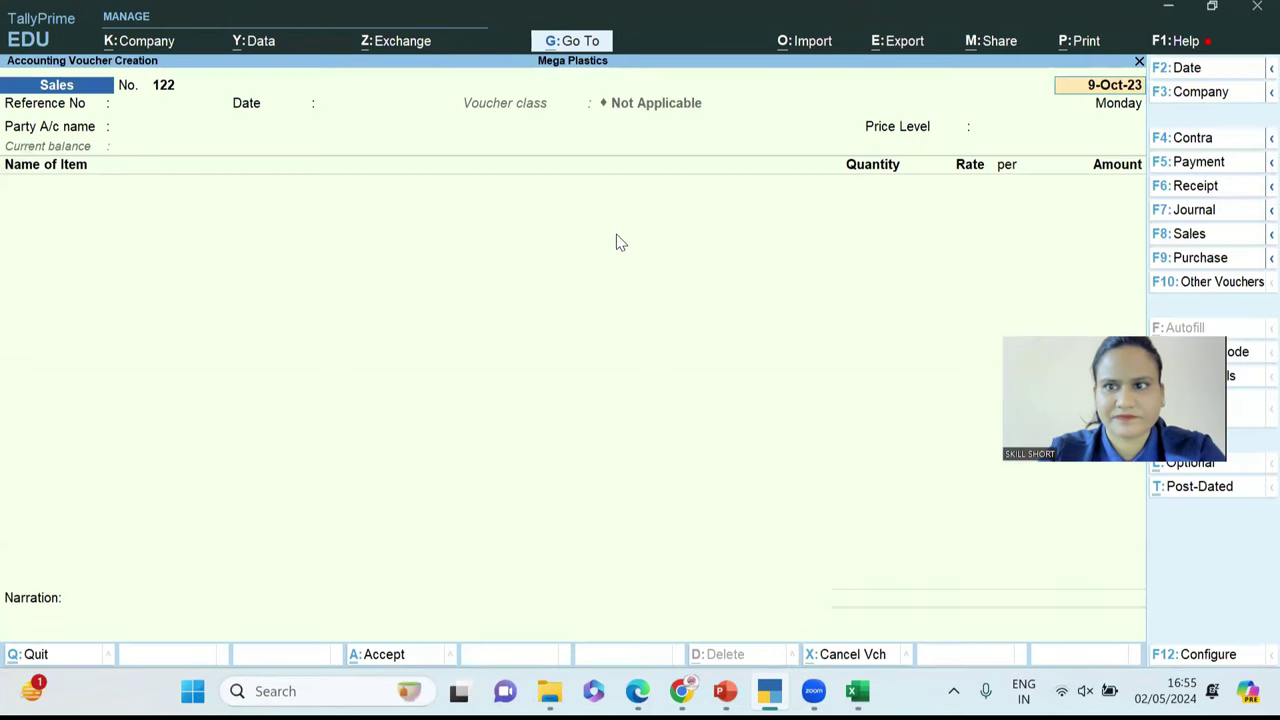
Set the date of sales voucher 122 to 01-10-2023 and leave its reference number blank.
key("BackSpace")
key("BackSpace")
key("BackSpace")
key("BackSpace")
key("BackSpace")
key("BackSpace")
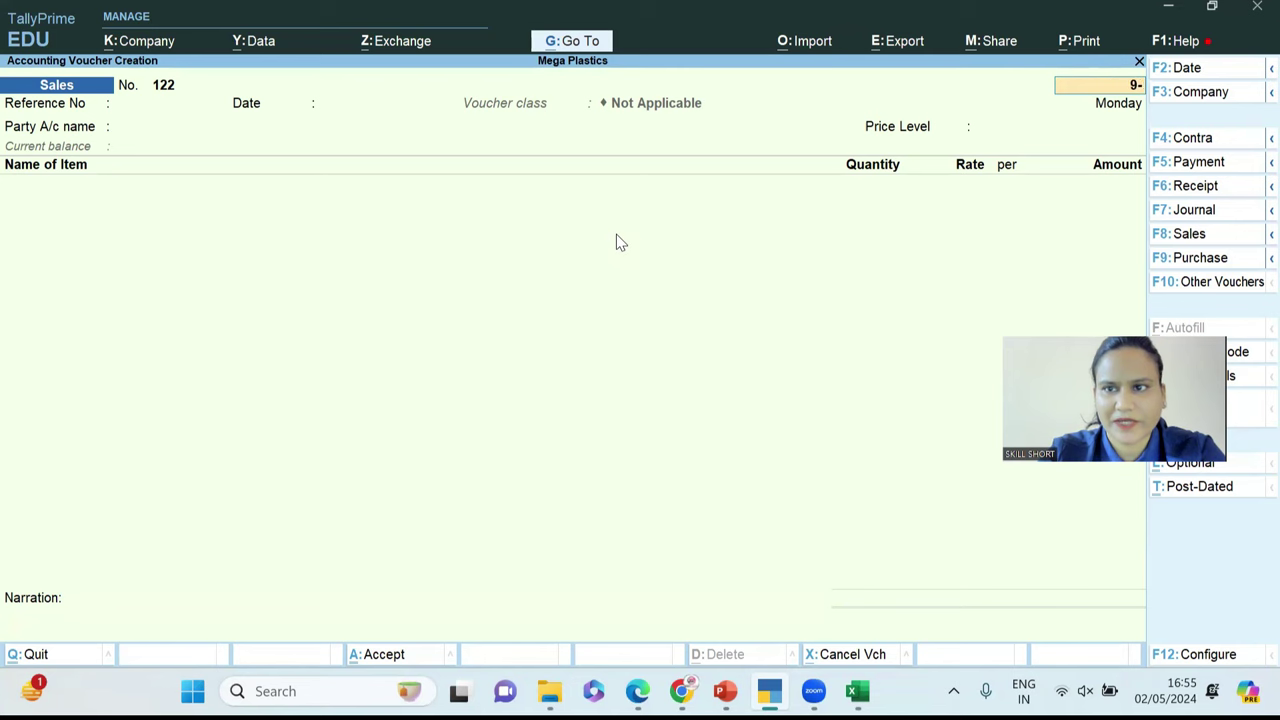
type("1-10-2023")
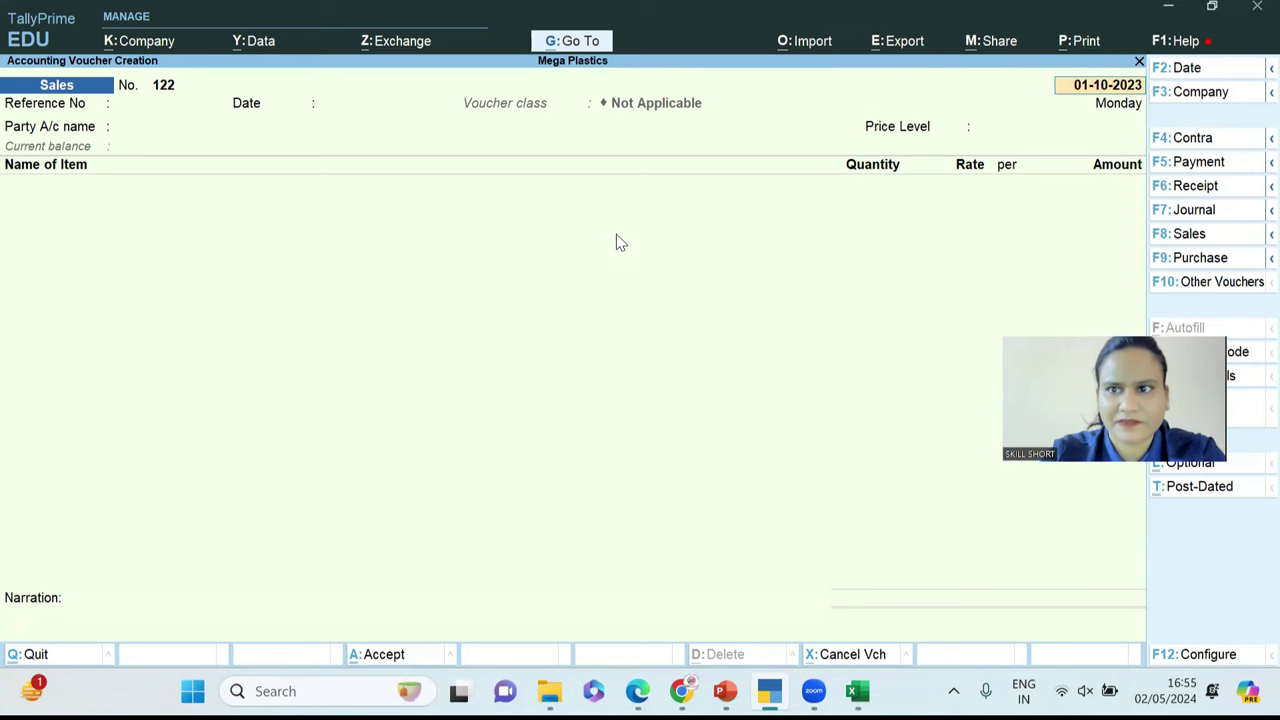
key("Return")
key("Return")
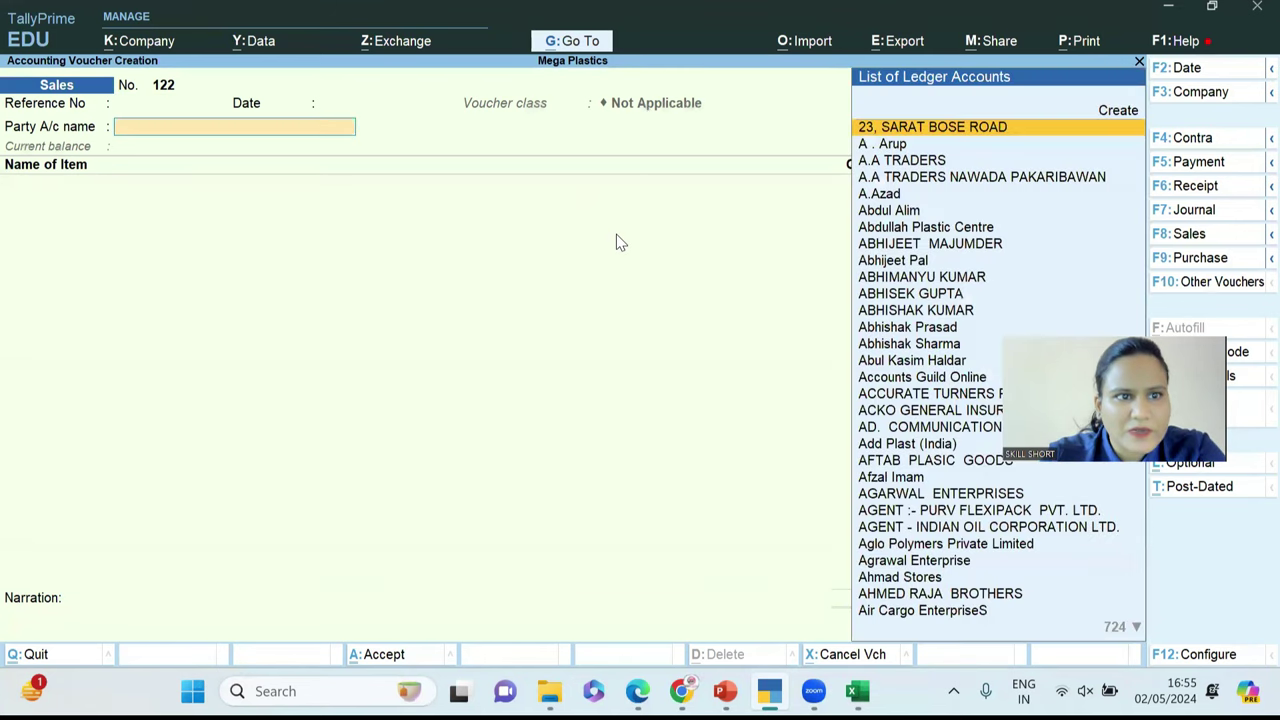
Select A.A TRADERS as the party, accept the blank party details and keep the price level Not Applicable.
key("Down")
key("Down")
key("Return")
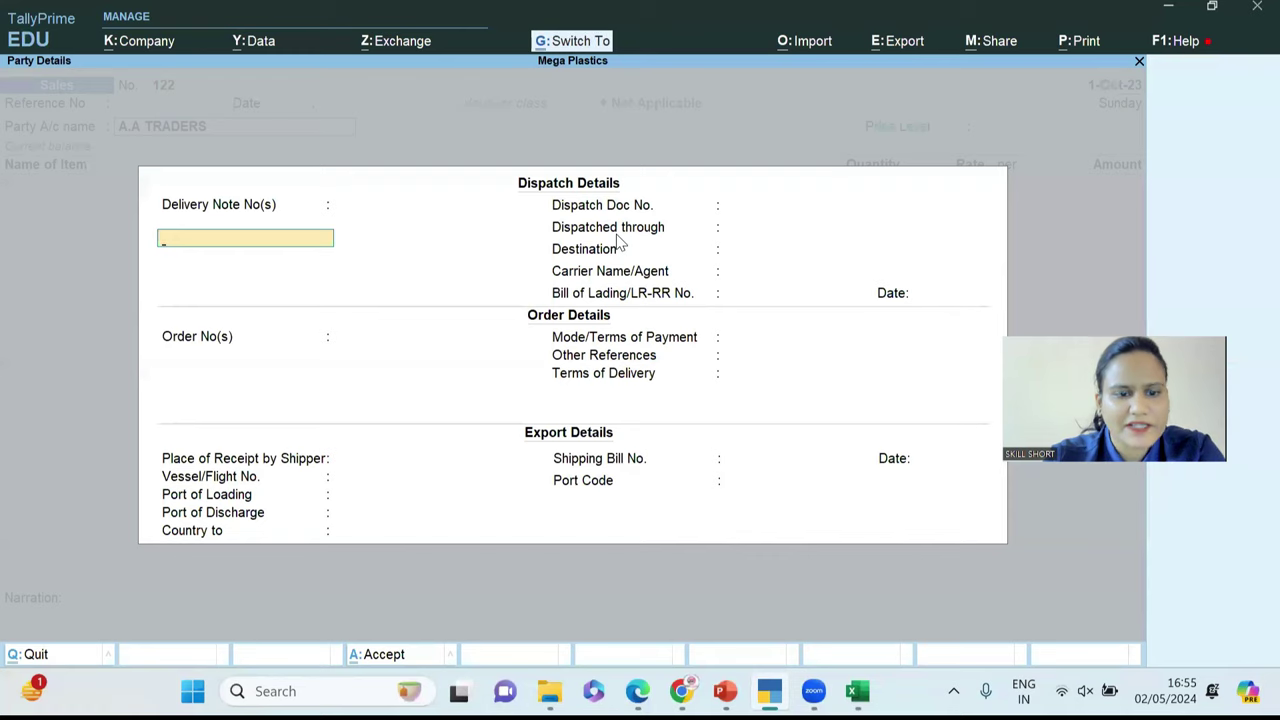
key("ctrl+a")
key("ctrl+a")
key("Return")
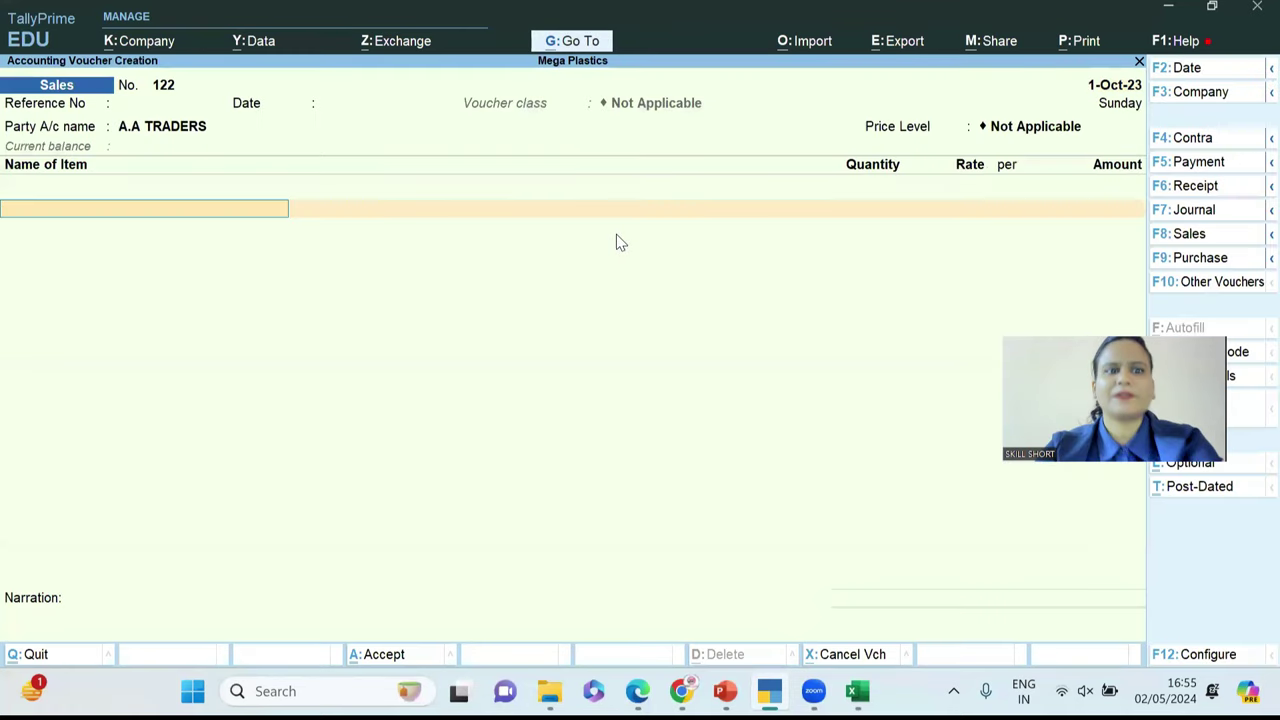
key("Return")
key("Down")
key("Down")
key("Return")
key("Return")
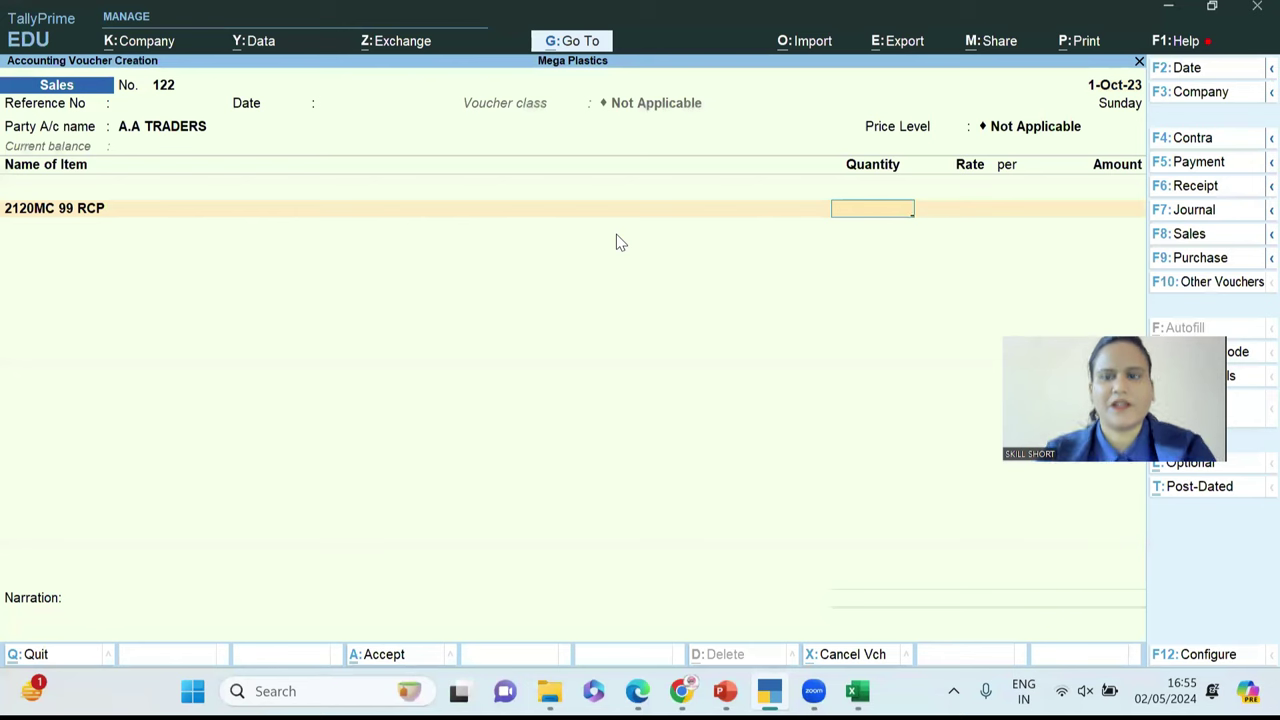
type("1")
key("Return")
key("Return")
key("Return")
key("Return")
key("Return")
key("Return")
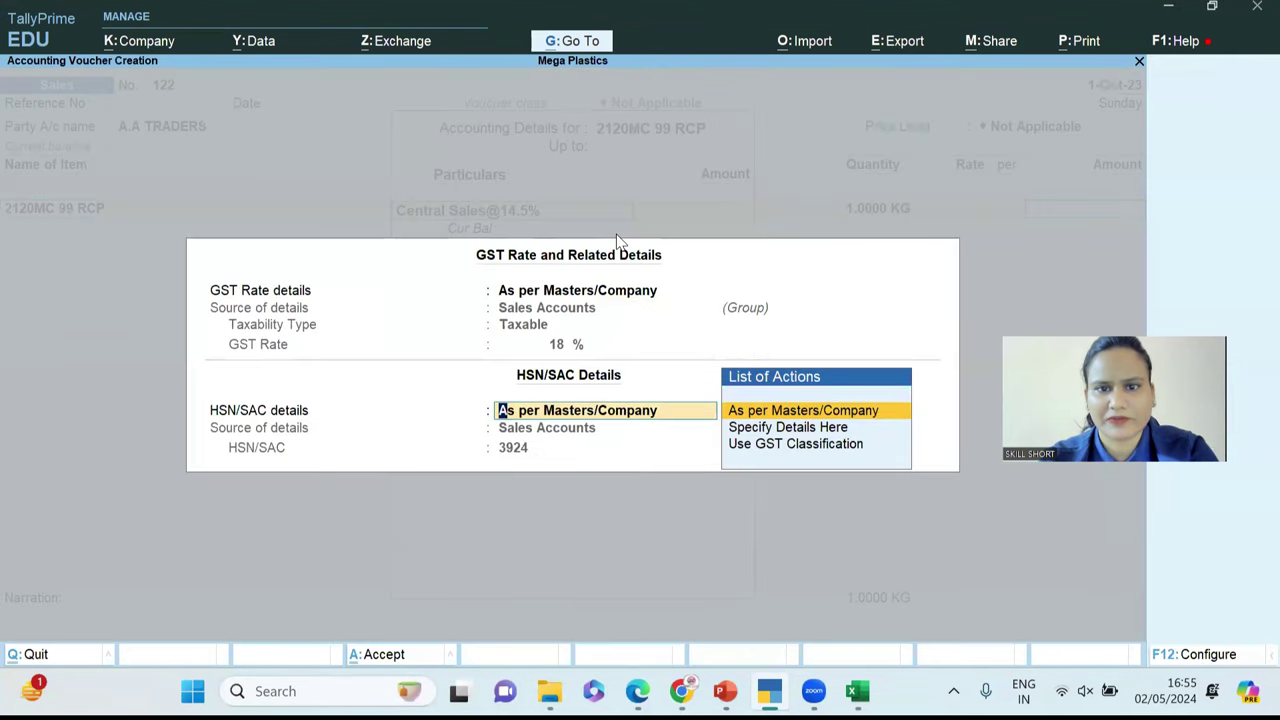
key("Return")
key("Return")
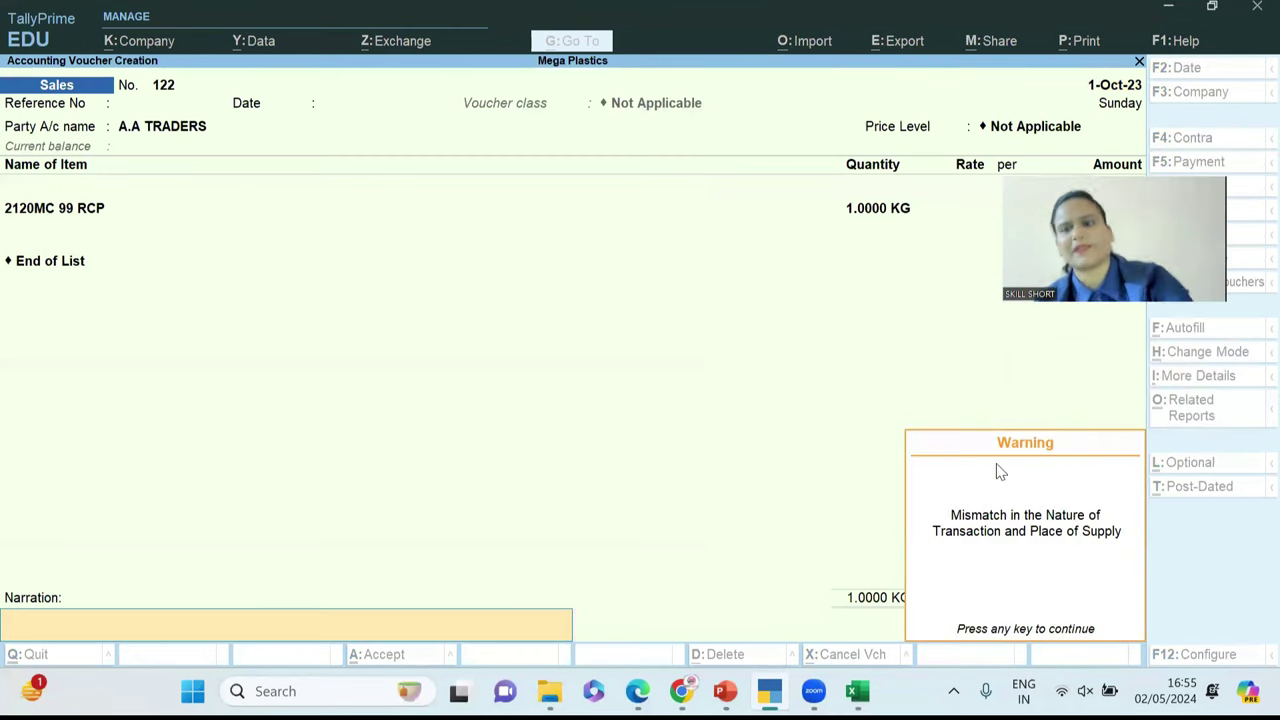
Try to save the sales voucher without an amount, and quit it to return to the Gateway of Tally.
key("Return")
key("Return")
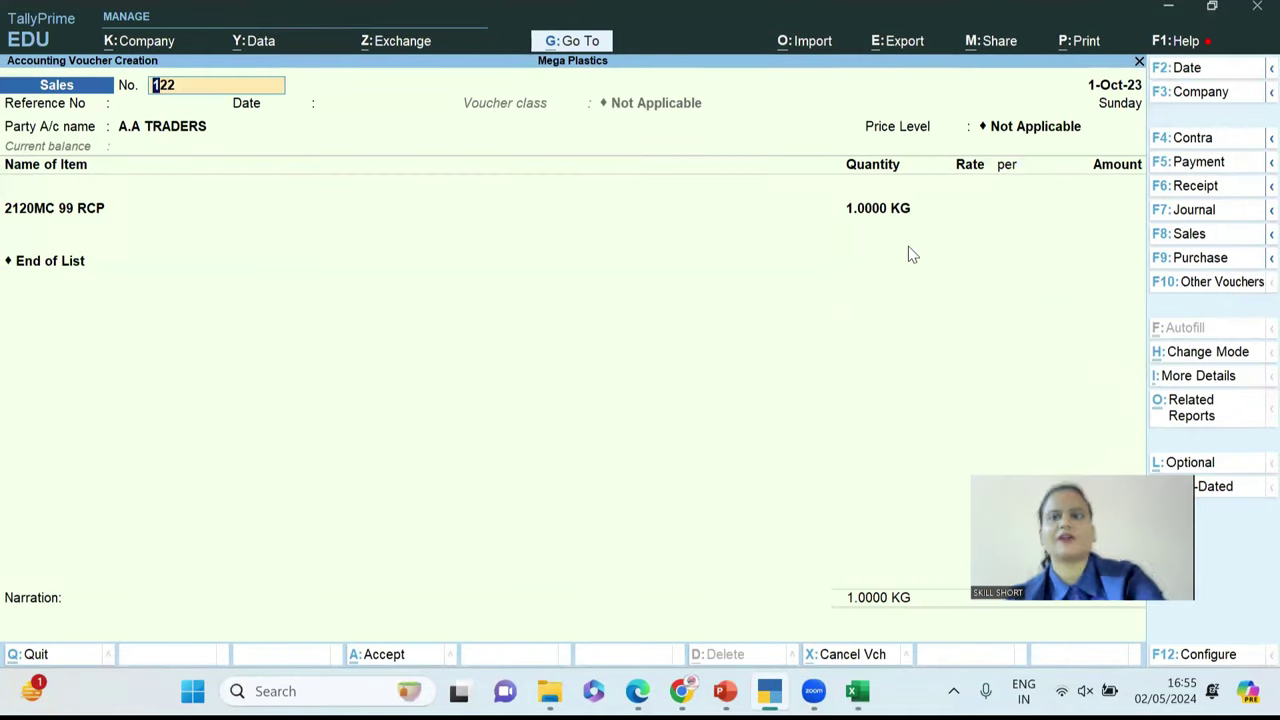
key("Return")
key("Return")
key("Return")
key("Return")
key("Return")
key("Return")
key("Escape")
key("Escape")
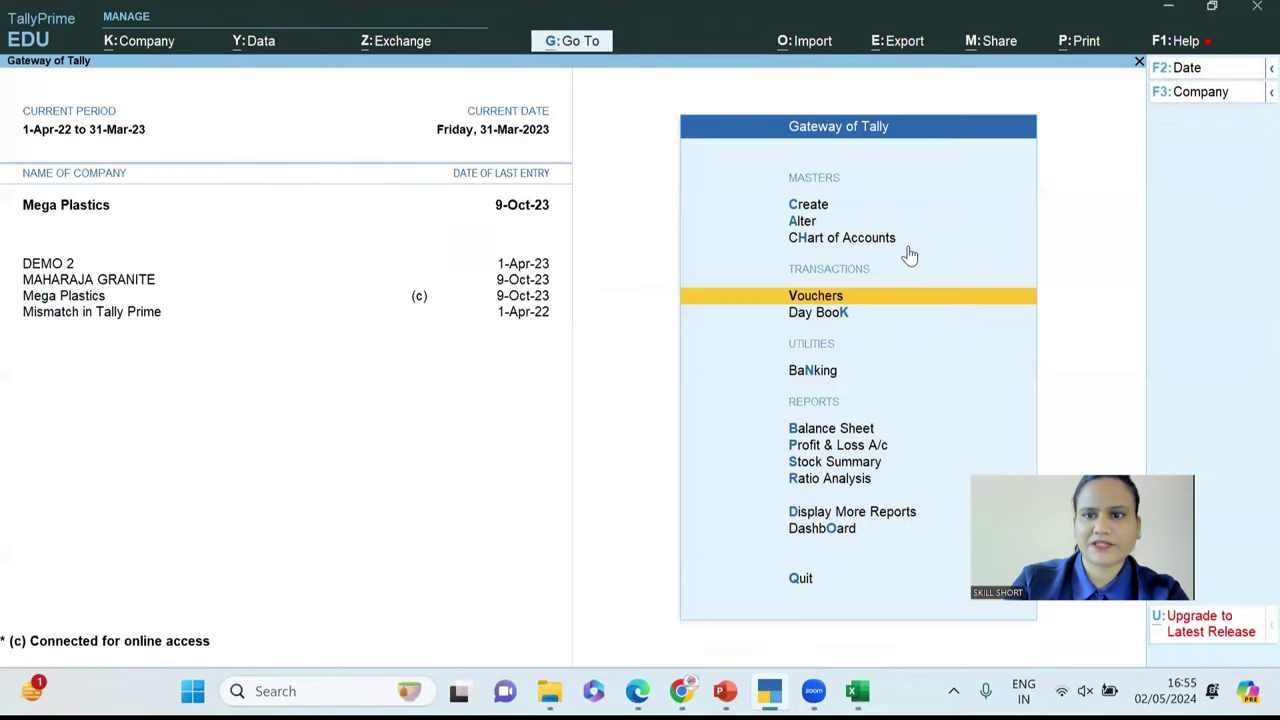
Open the Sales voucher type for alteration.
key("Up")
key("Up")
key("Return")
key("Down")
key("Down")
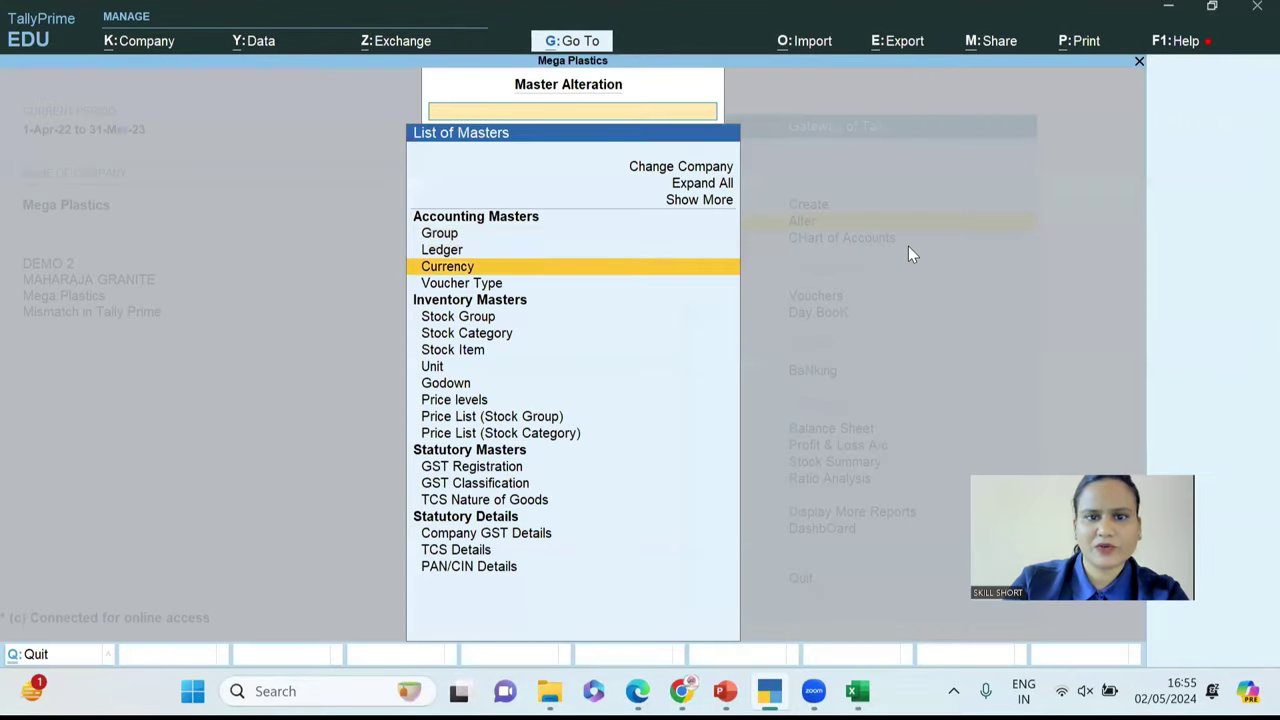
key("Down")
key("Return")
key("Down")
key("Down")
key("Down")
key("Down")
key("Down")
key("Down")
key("Down")
key("Down")
key("Down")
key("Down")
key("Down")
key("Down")
key("Down")
key("Down")
key("Down")
key("Down")
key("Down")
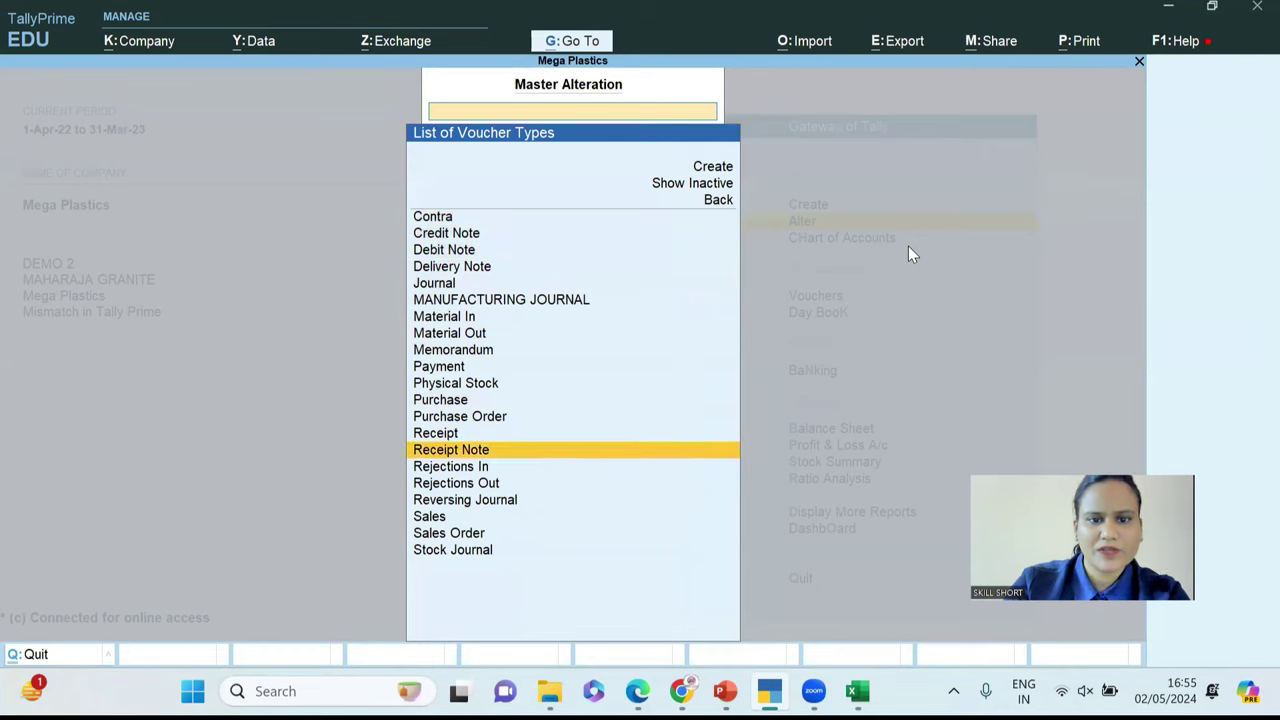
key("Down")
key("Return")
Set Allow zero-valued transactions to Yes for the Sales voucher type, save it and return to the Gateway of Tally.
key("Down")
key("Down")
key("Down")
key("Down")
key("Down")
key("Down")
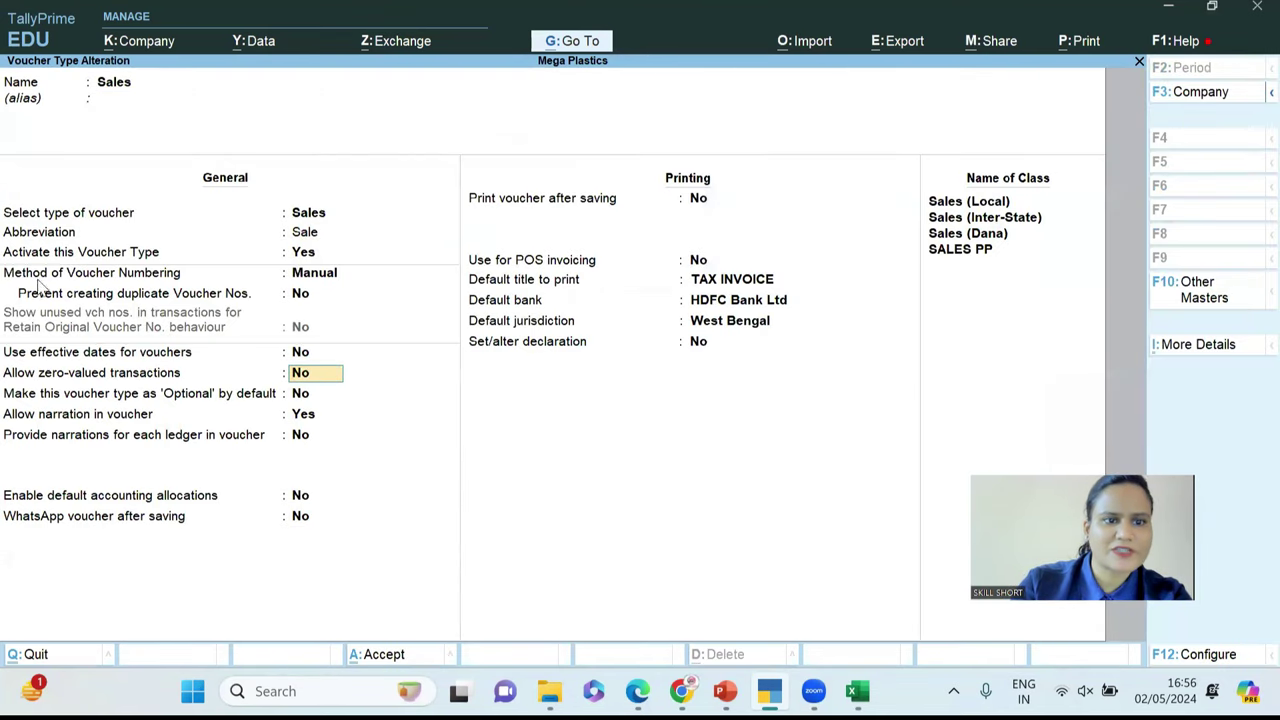
type("y")
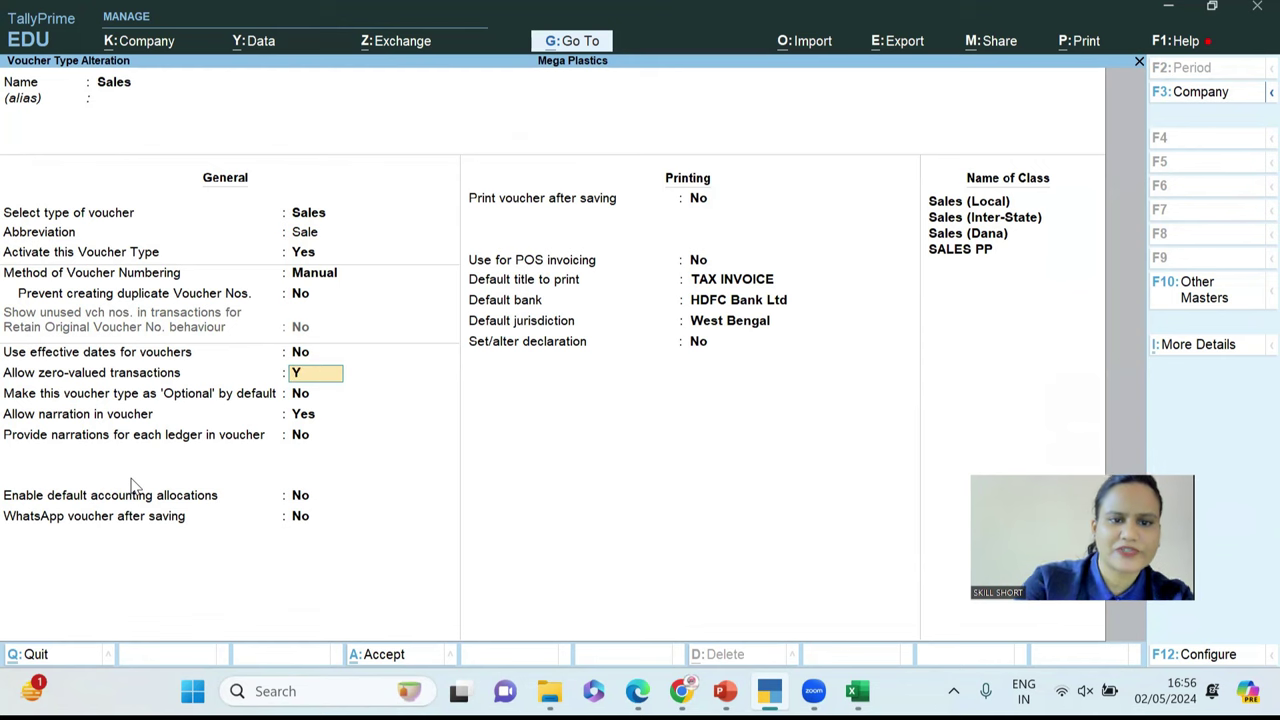
key("Return")
key("ctrl+a")
key("Escape")
key("Escape")
Start a new sales voucher with voucher number 122.
key("Down")
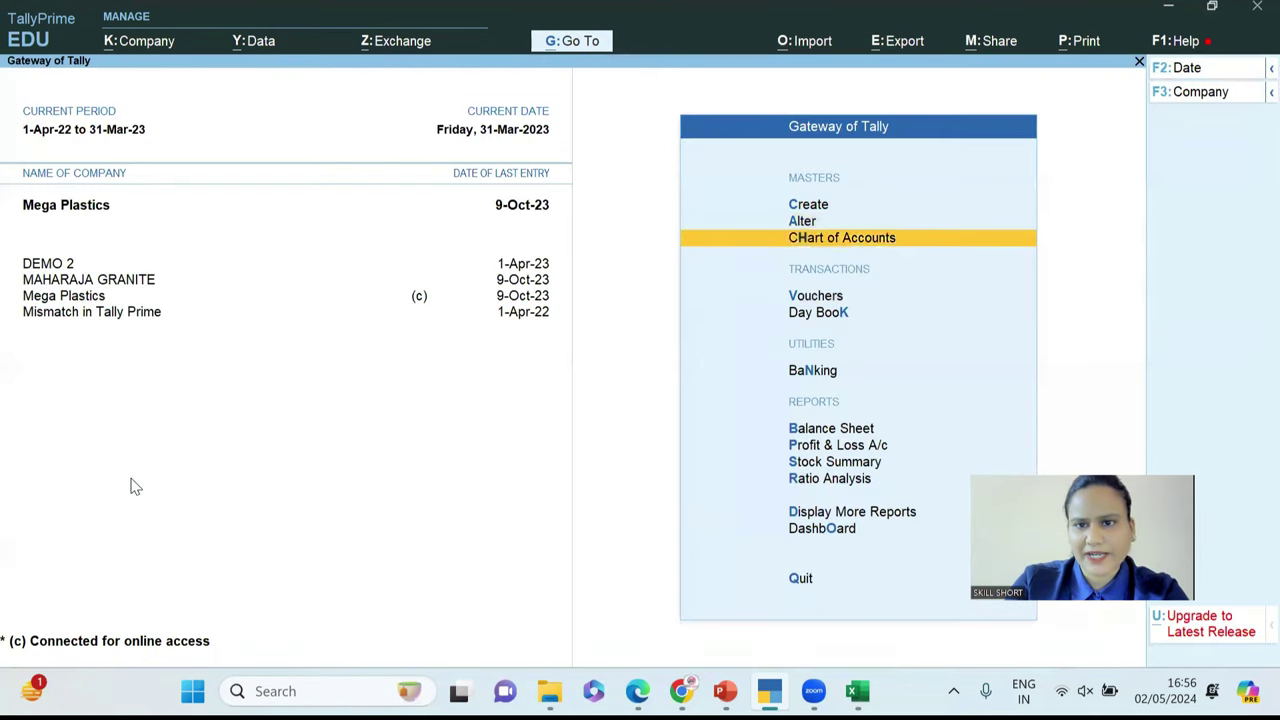
key("Down")
key("Down")
key("Up")
key("Return")
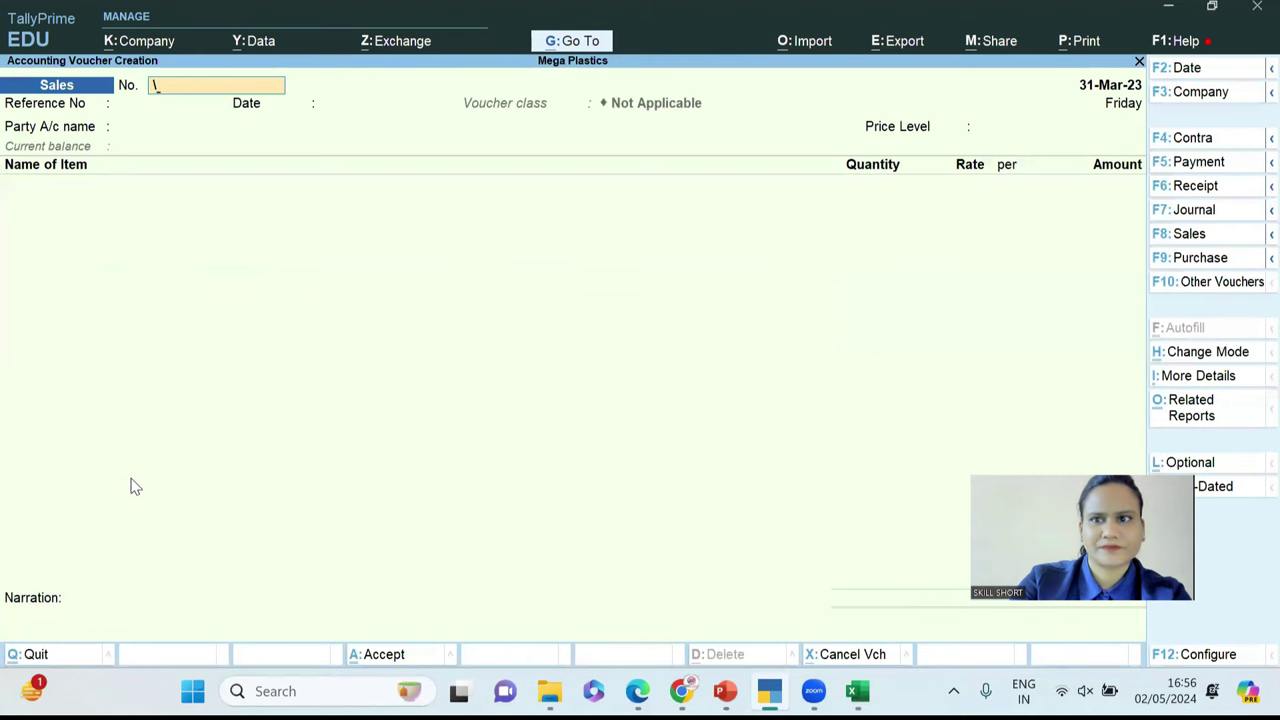
type("122")
key("Return")
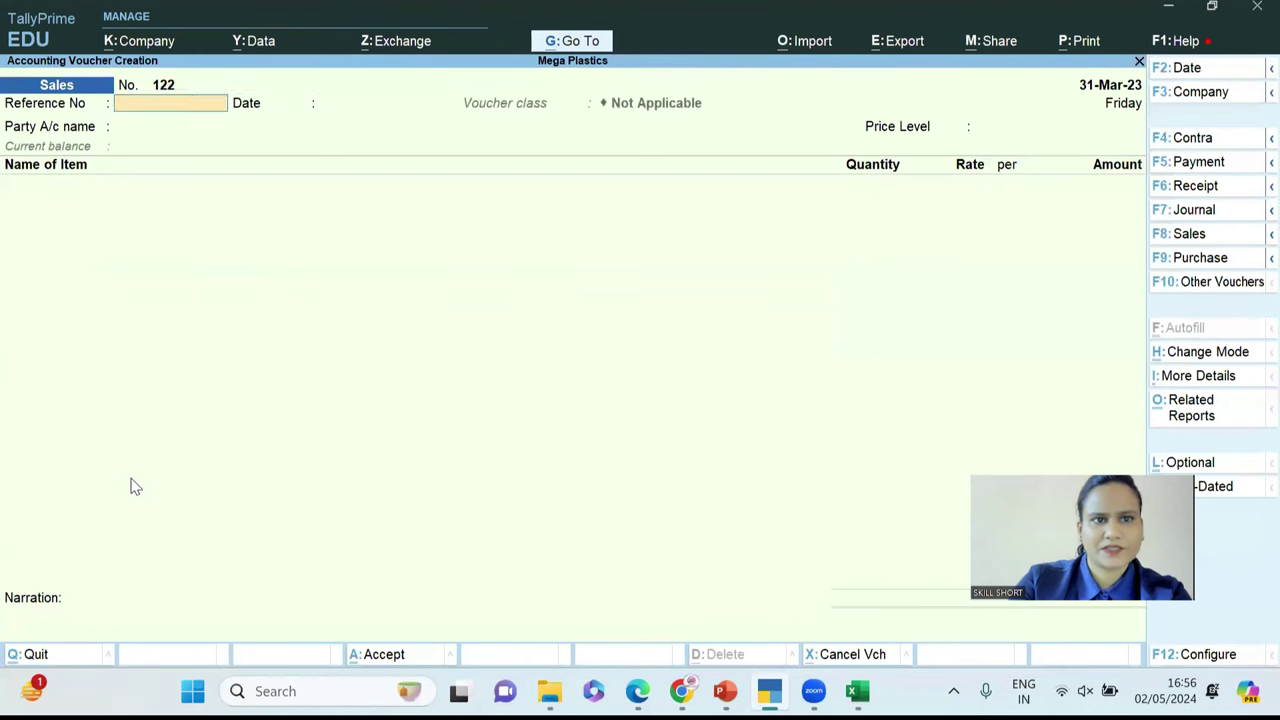
Choose A.A TRADERS as the party account, accepting the blank party details and the Not Applicable price level.
key("Return")
key("Return")
key("Down")
key("Down")
key("Return")
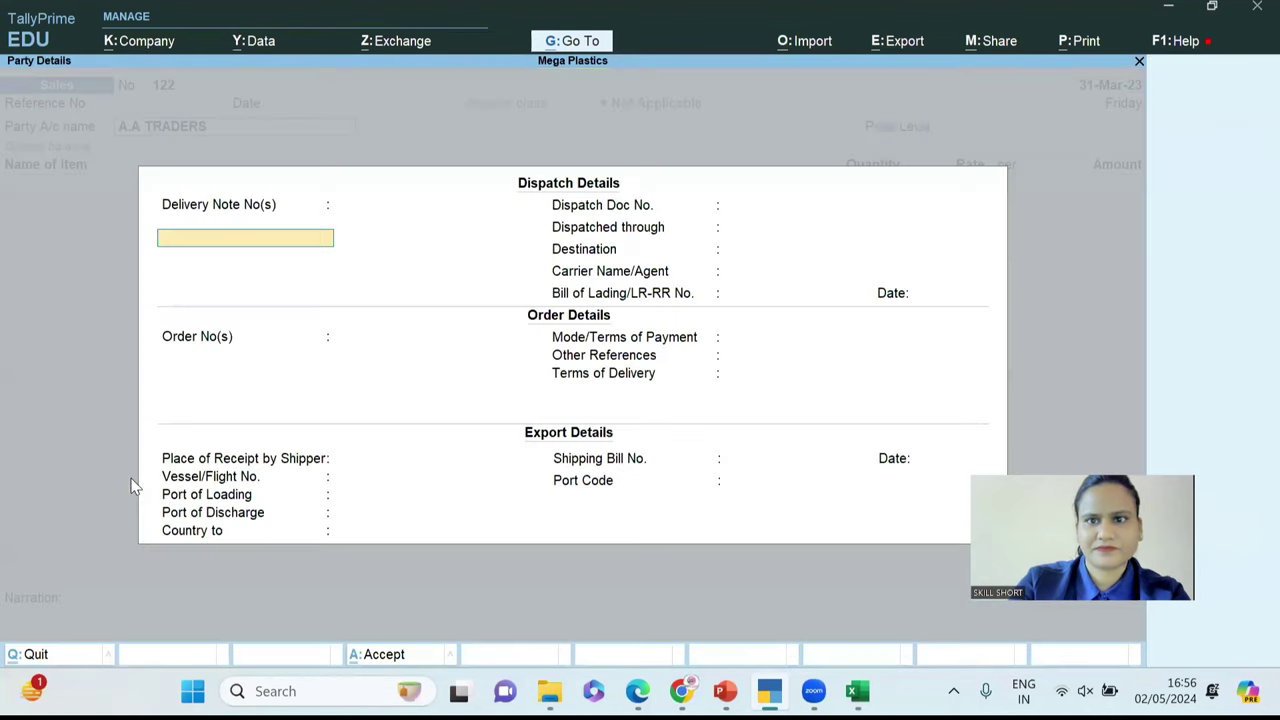
key("ctrl+a")
key("ctrl+a")
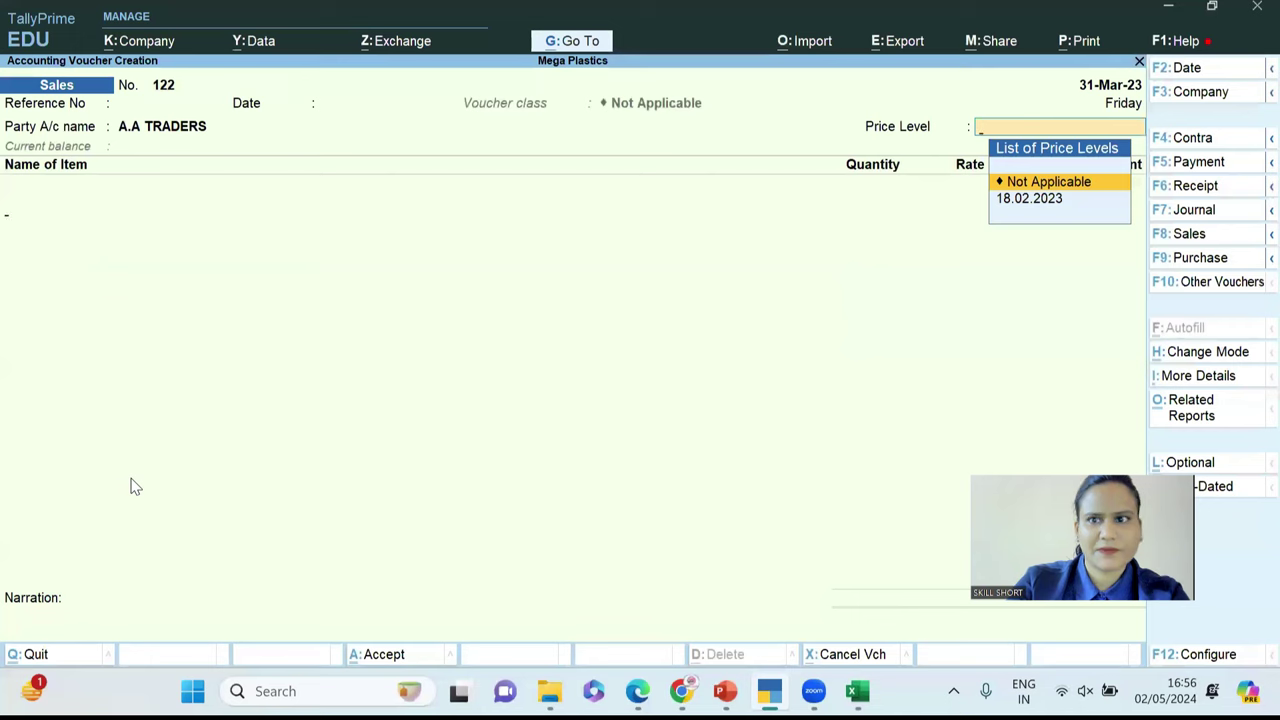
key("Return")
Add the item 2 in 1 Khat ( New ) with quantity 1 Doz and rate 0.
key("Down")
key("Down")
key("Down")
key("Down")
key("Return")
key("Return")
type("1")
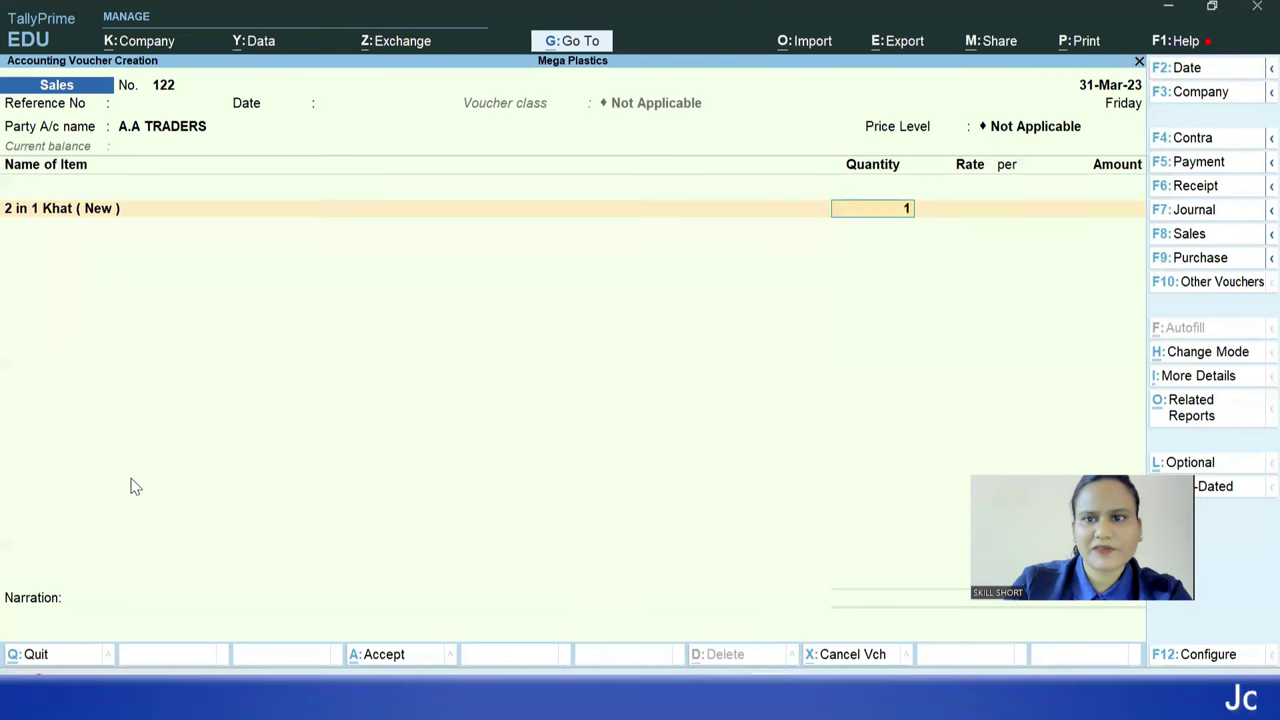
key("Return")
type("0")
Accept the item's default accounting details, leave the narration blank and save the zero-valued sales voucher.
key("Return")
key("Return")
key("Return")
key("Return")
key("Return")
key("Return")
key("Return")
key("Return")
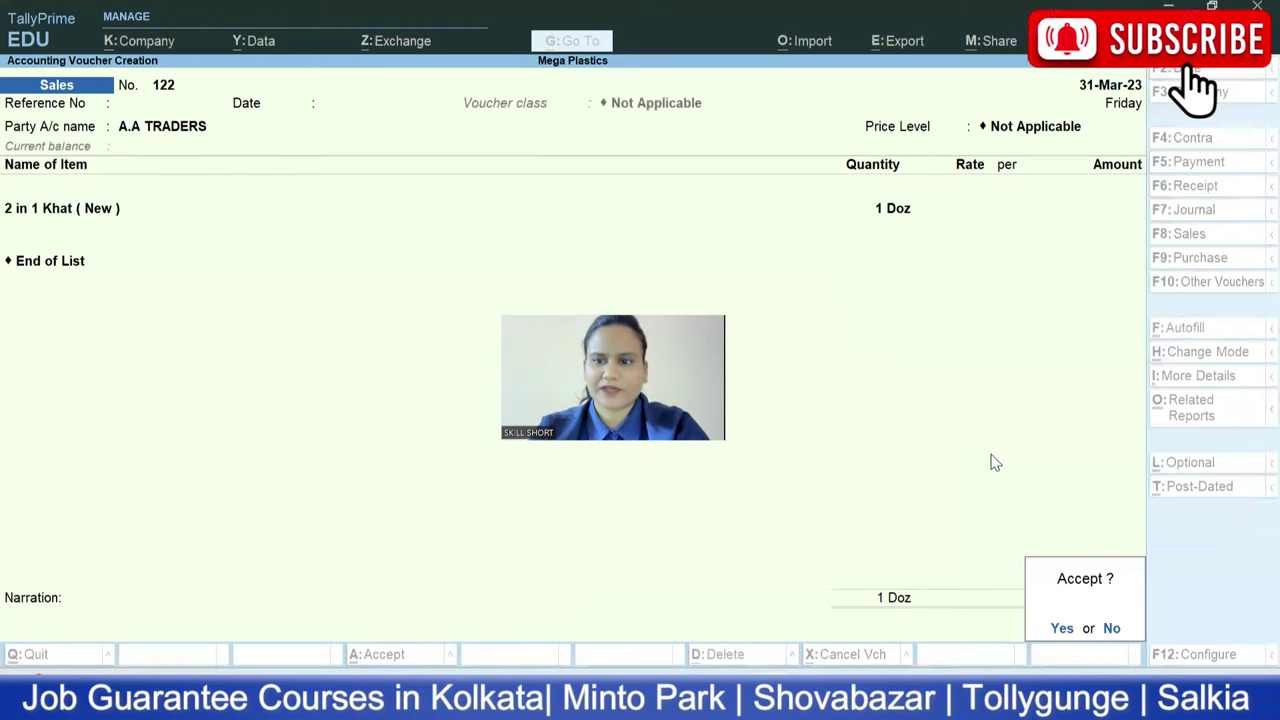
key("y")
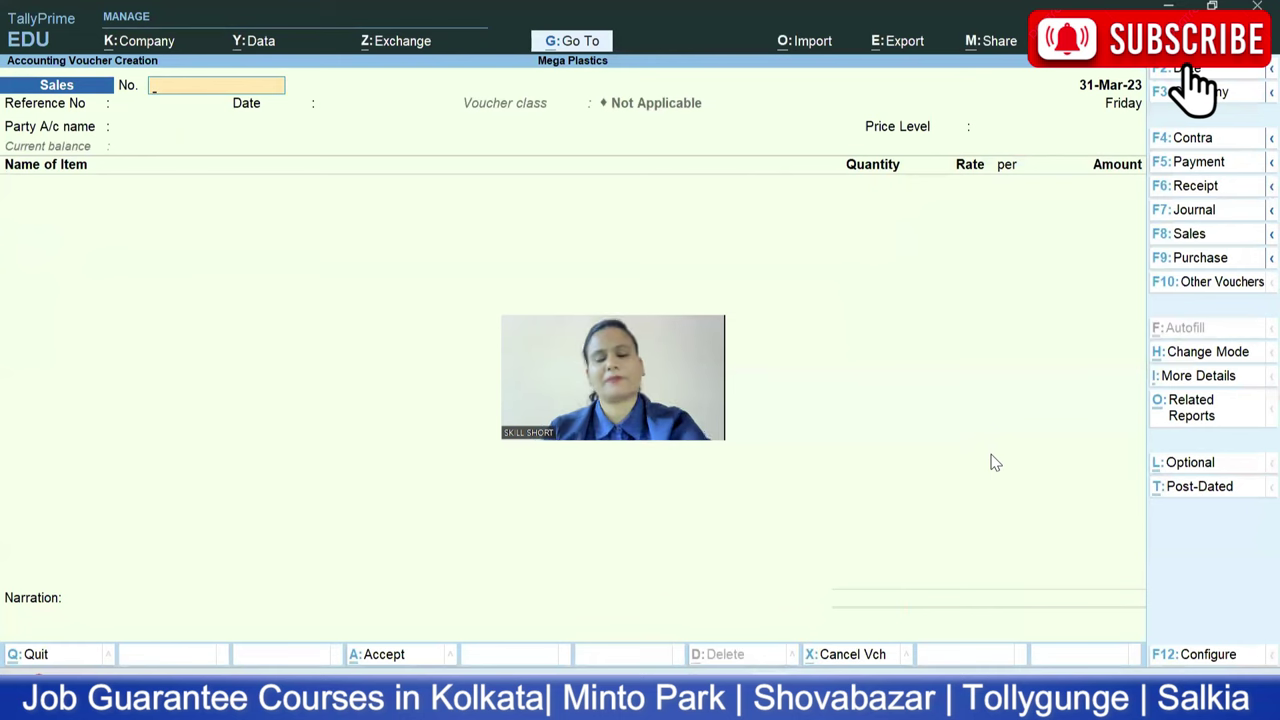